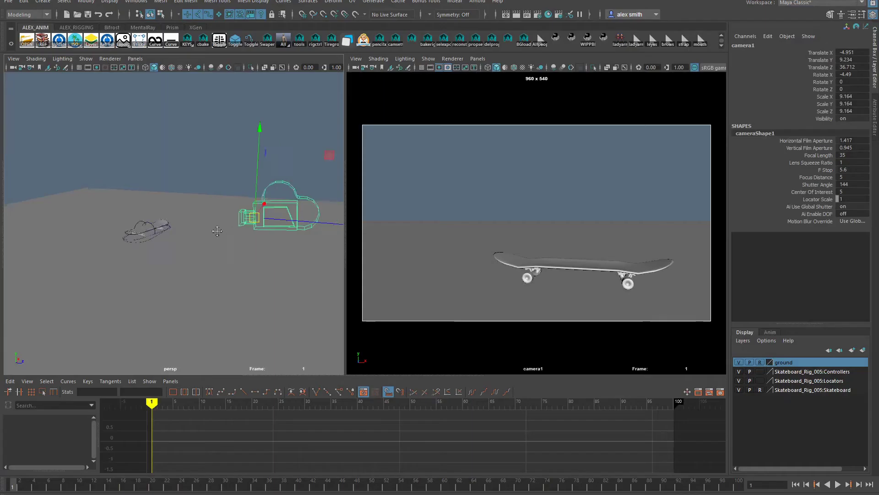
Add the selected camera to a new display layer and hide that layer in the scene
{"action": "left_click_drag", "start_coordinate": [215, 218], "coordinate": [221, 243], "text": "alt"}
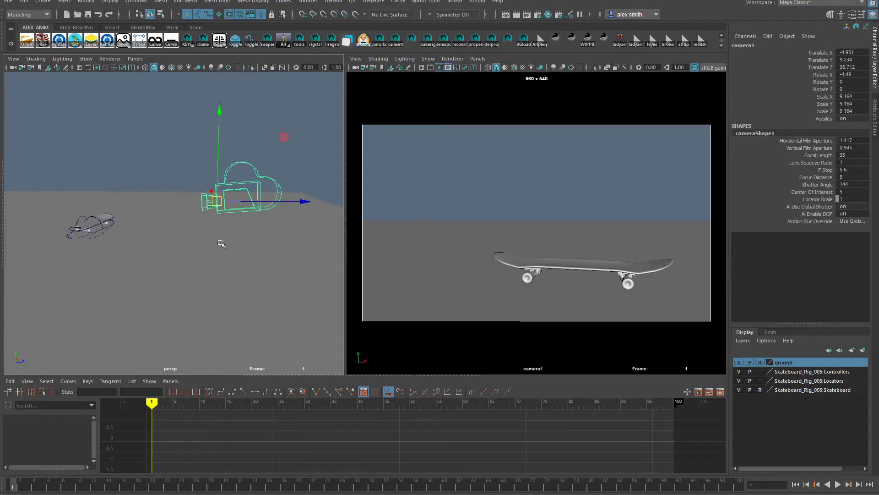
{"action": "left_click", "coordinate": [864, 351]}
{"action": "left_click", "coordinate": [739, 362]}
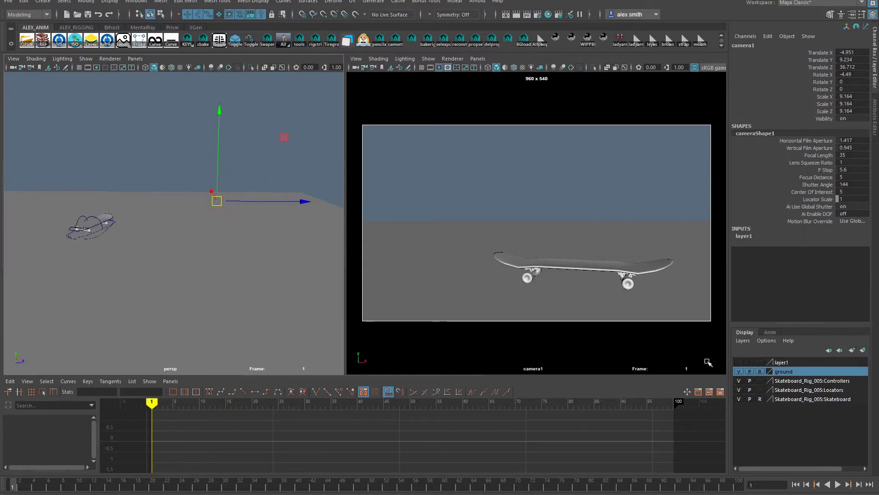
{"action": "left_click", "coordinate": [106, 147]}
Create a polygon plane with its width and height subdivisions set to 1
{"action": "left_click_drag", "start_coordinate": [107, 148], "coordinate": [183, 206], "text": "alt"}
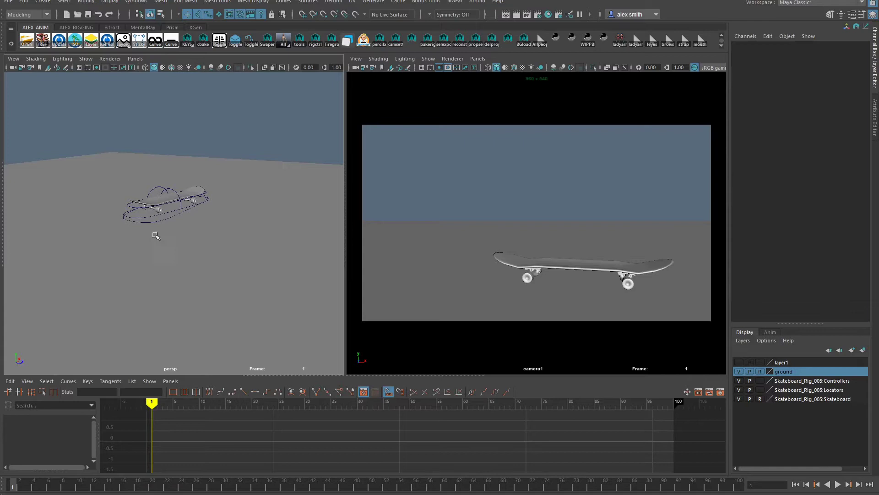
{"action": "left_click_drag", "start_coordinate": [156, 236], "coordinate": [132, 294], "text": "alt"}
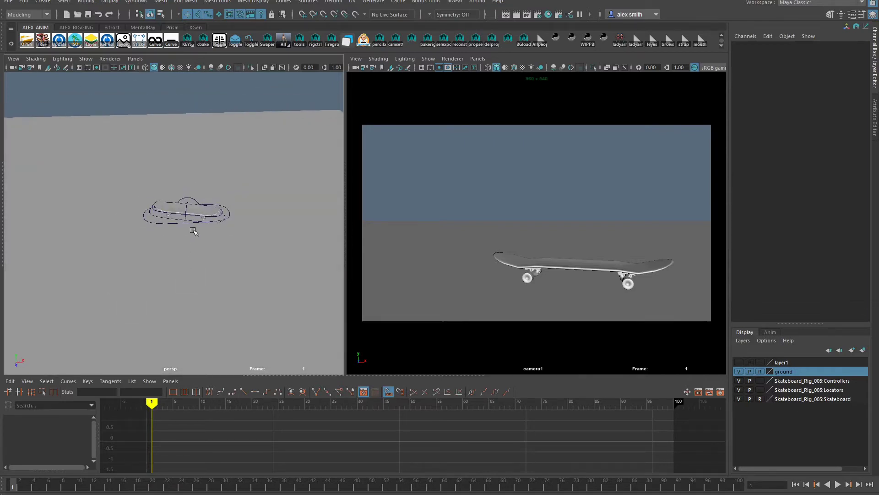
{"action": "key", "text": "space"}
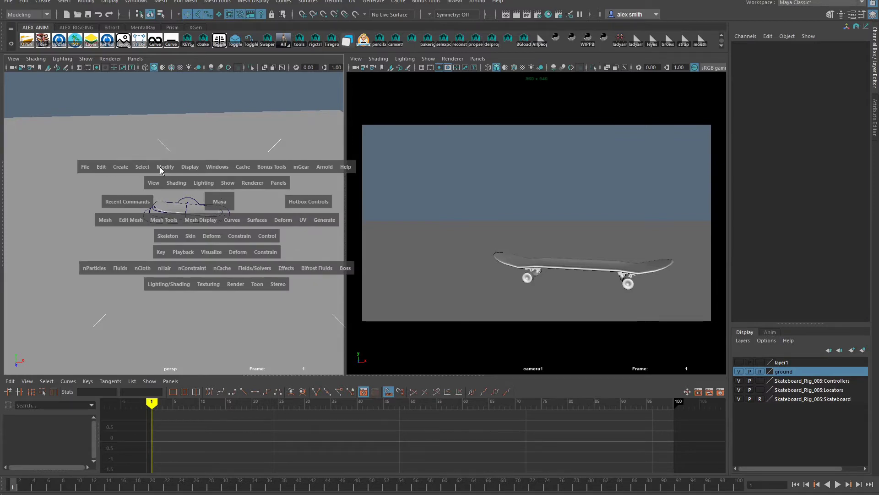
{"action": "left_click", "coordinate": [121, 167]}
{"action": "mouse_move", "coordinate": [134, 204]}
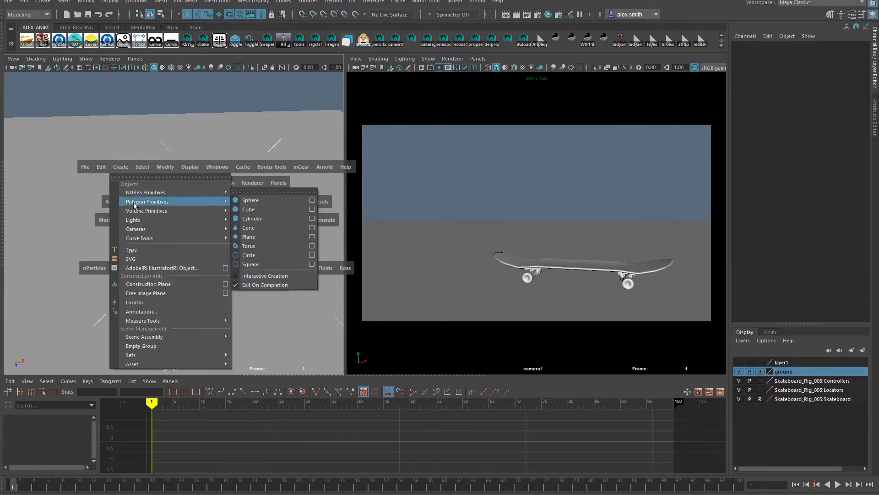
{"action": "mouse_move", "coordinate": [157, 195]}
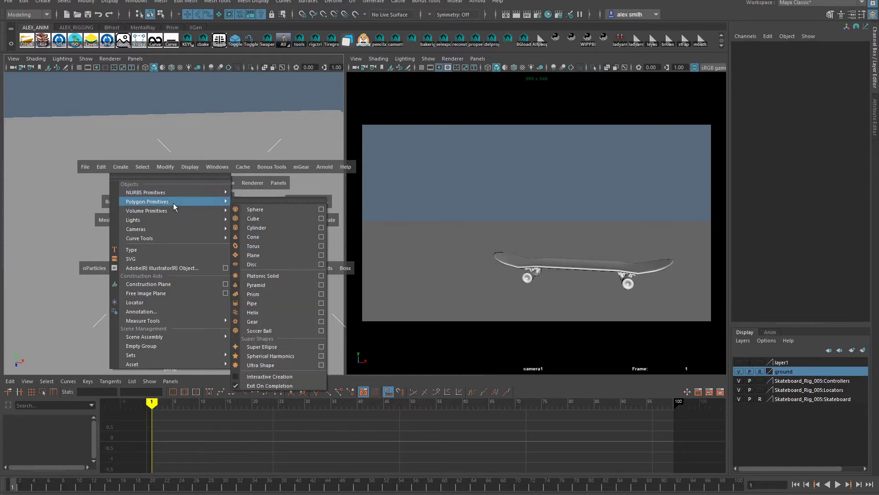
{"action": "left_click", "coordinate": [253, 256]}
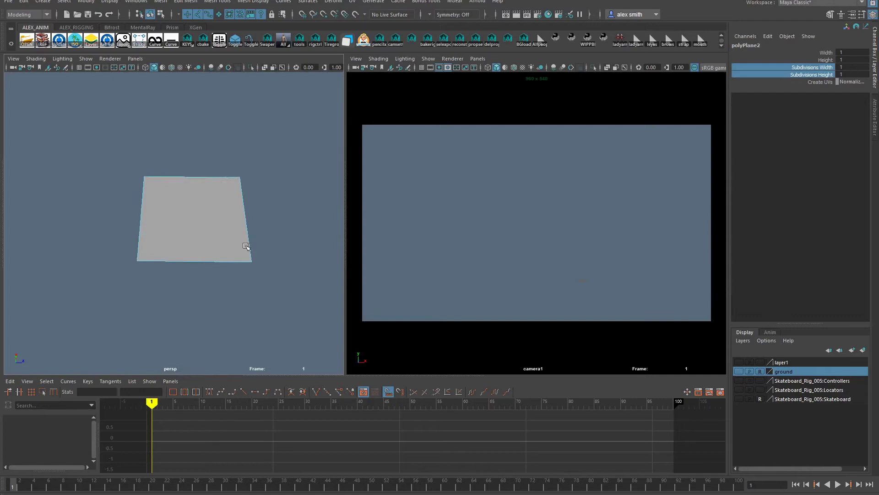
Narrow the new plane's geometry along Z and stretch it along X into a long thin strip
{"action": "right_click_drag", "start_coordinate": [245, 246], "coordinate": [106, 226], "text": "alt"}
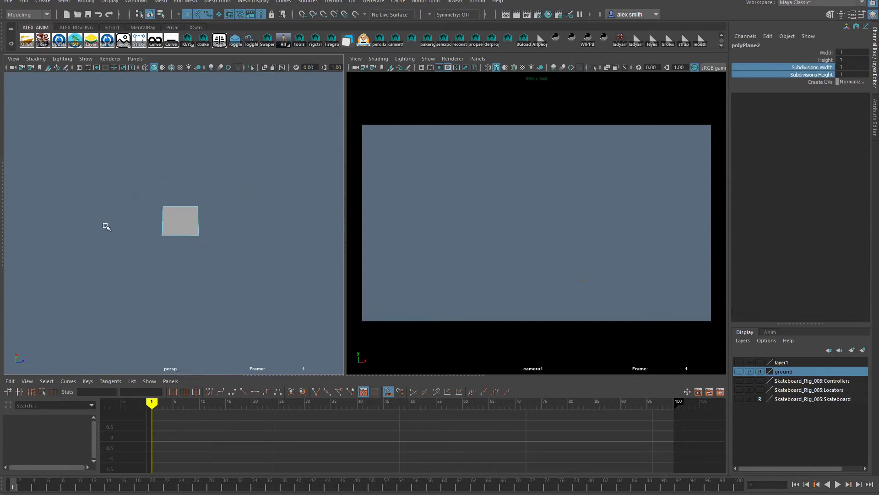
{"action": "left_click_drag", "start_coordinate": [228, 278], "coordinate": [151, 274], "text": "alt"}
{"action": "left_click", "coordinate": [197, 232]}
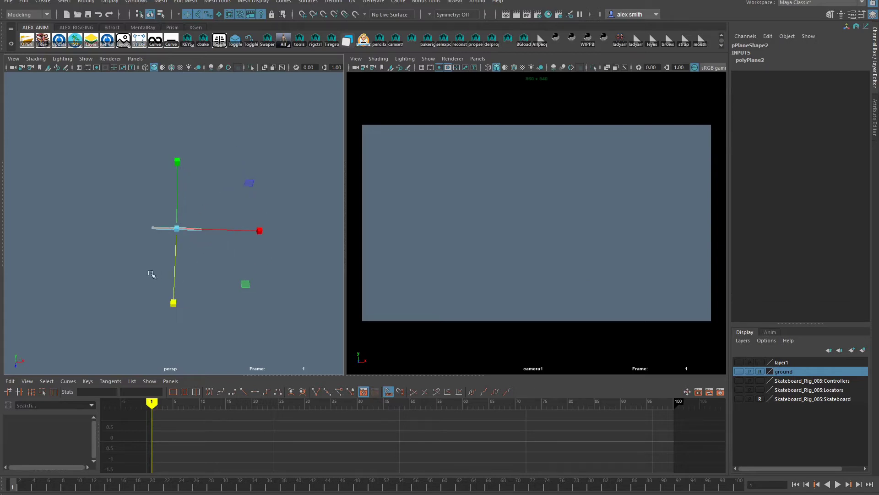
{"action": "left_click_drag", "start_coordinate": [259, 233], "coordinate": [656, 243]}
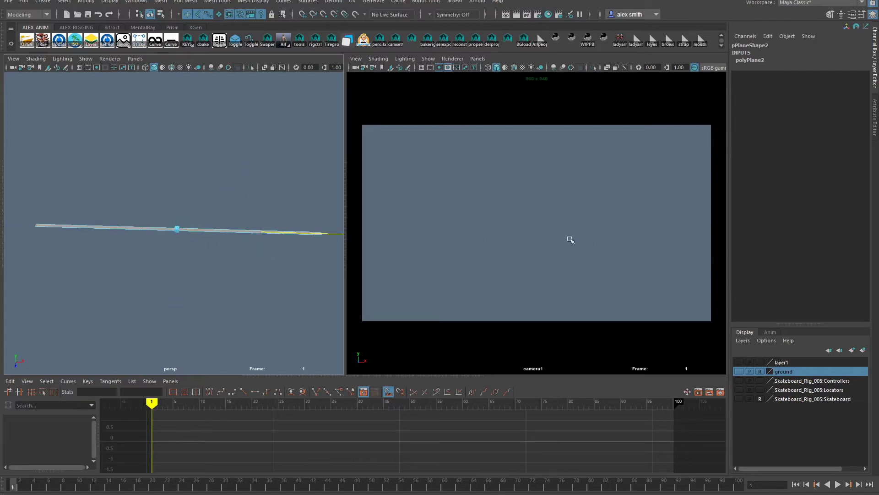
{"action": "left_click_drag", "start_coordinate": [570, 239], "coordinate": [635, 244], "text": "alt"}
{"action": "left_click_drag", "start_coordinate": [689, 245], "coordinate": [689, 245]}
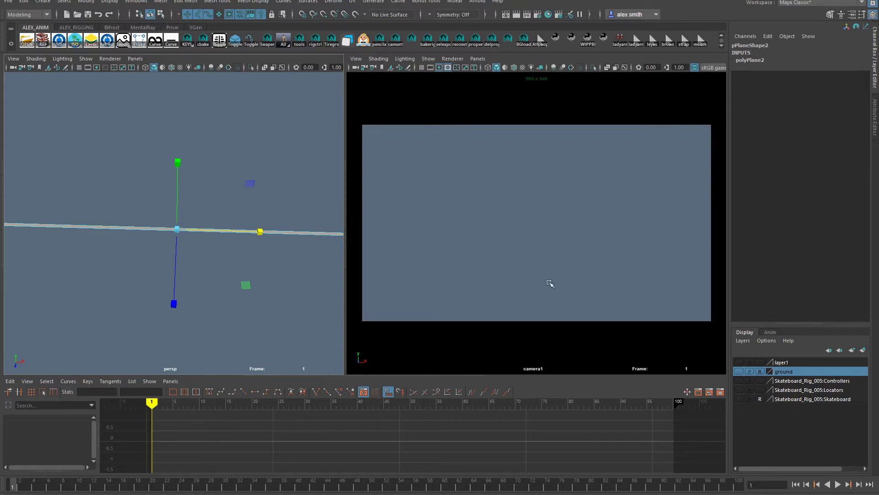
Widen the strip along Z and check its proportions through the shot camera
{"action": "key", "text": "backslash"}
{"action": "right_click_drag", "start_coordinate": [549, 283], "coordinate": [661, 302]}
{"action": "middle_click_drag", "start_coordinate": [661, 303], "coordinate": [551, 273]}
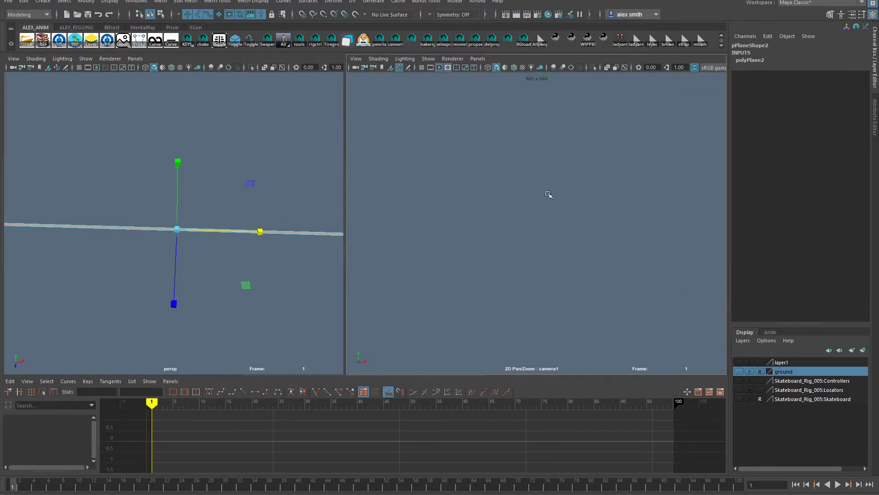
{"action": "left_click_drag", "start_coordinate": [136, 298], "coordinate": [182, 282], "text": "alt"}
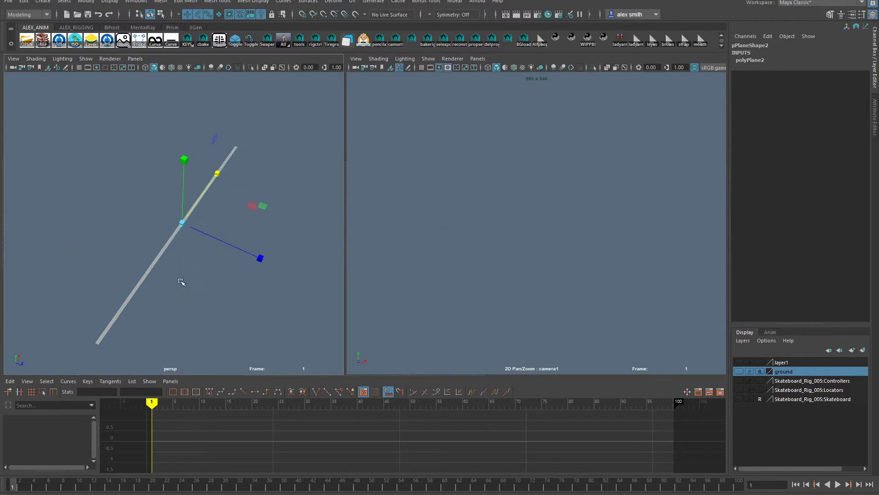
{"action": "left_click_drag", "start_coordinate": [258, 257], "coordinate": [373, 290]}
{"action": "left_click_drag", "start_coordinate": [215, 287], "coordinate": [470, 282], "text": "alt"}
{"action": "key", "text": "backslash"}
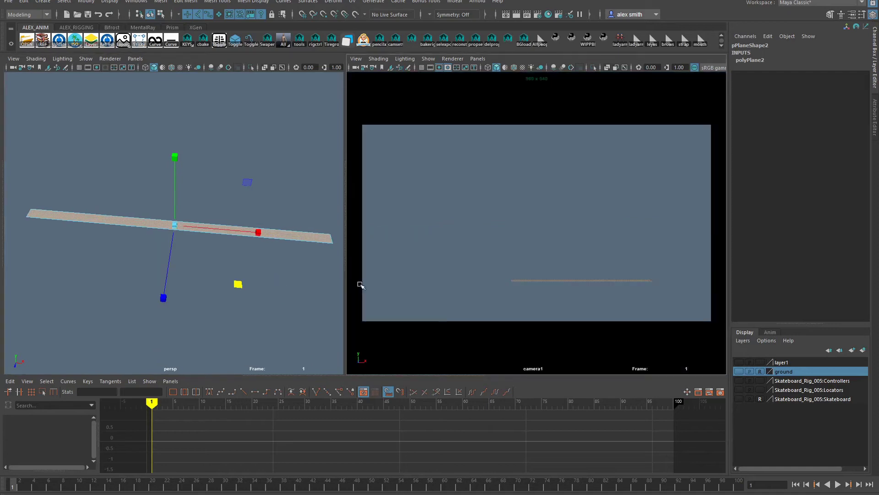
Return to object mode and select the whole strip
{"action": "left_click_drag", "start_coordinate": [91, 271], "coordinate": [194, 267], "text": "alt"}
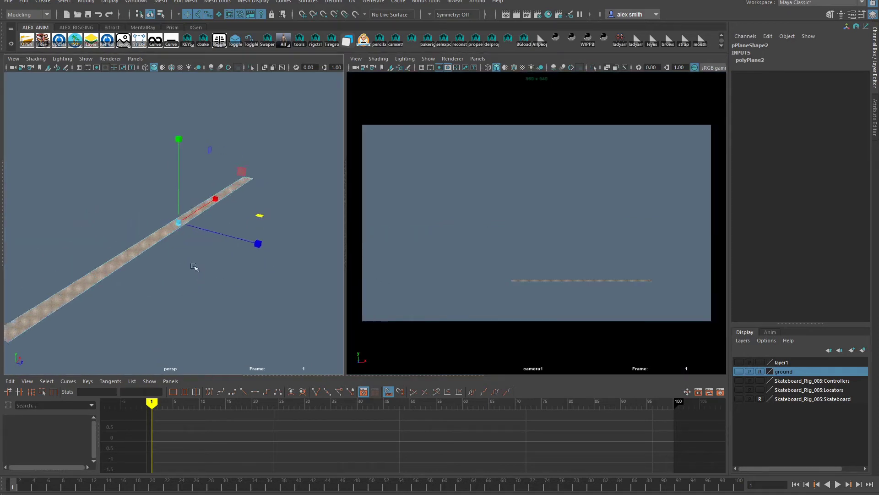
{"action": "left_click", "coordinate": [238, 268]}
{"action": "left_click_drag", "start_coordinate": [284, 272], "coordinate": [206, 225], "text": "alt"}
{"action": "left_click", "coordinate": [203, 213]}
{"action": "right_click_drag", "start_coordinate": [203, 214], "coordinate": [167, 247], "text": "alt"}
{"action": "left_click_drag", "start_coordinate": [167, 247], "coordinate": [216, 236], "text": "alt"}
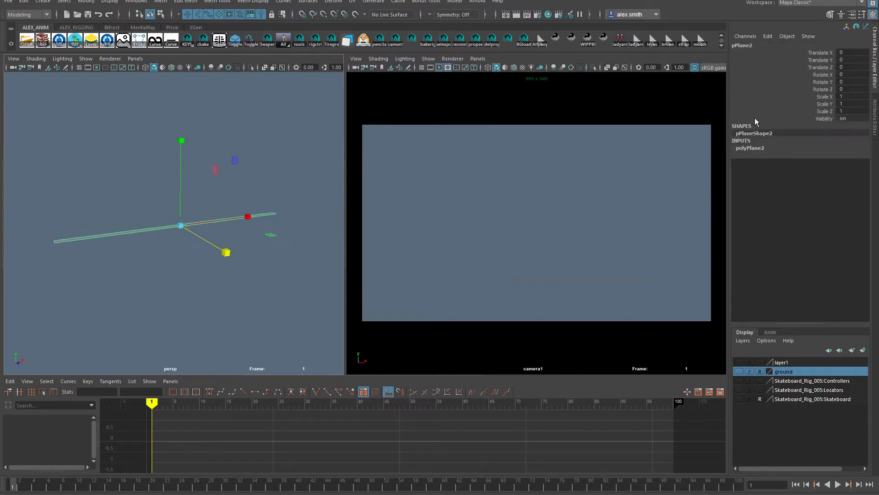
Assign a new Lambert material to the strip
{"action": "left_click", "coordinate": [875, 127]}
{"action": "key", "text": "space"}
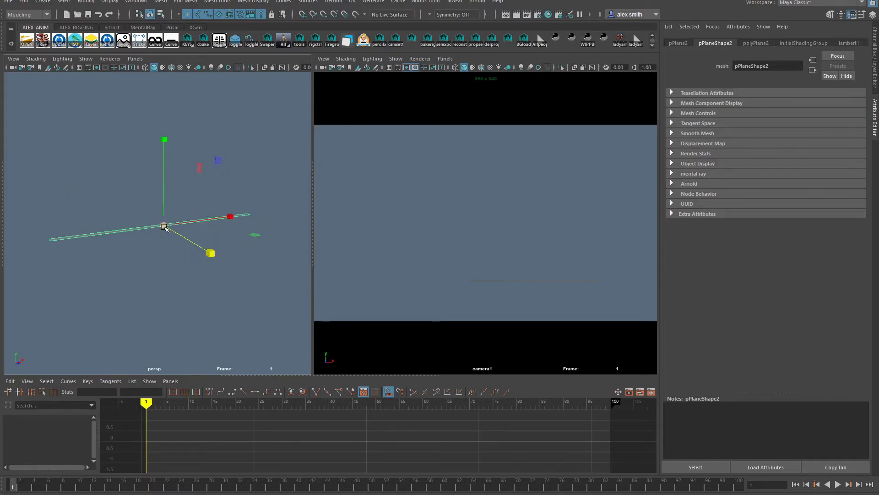
{"action": "right_click", "coordinate": [158, 227]}
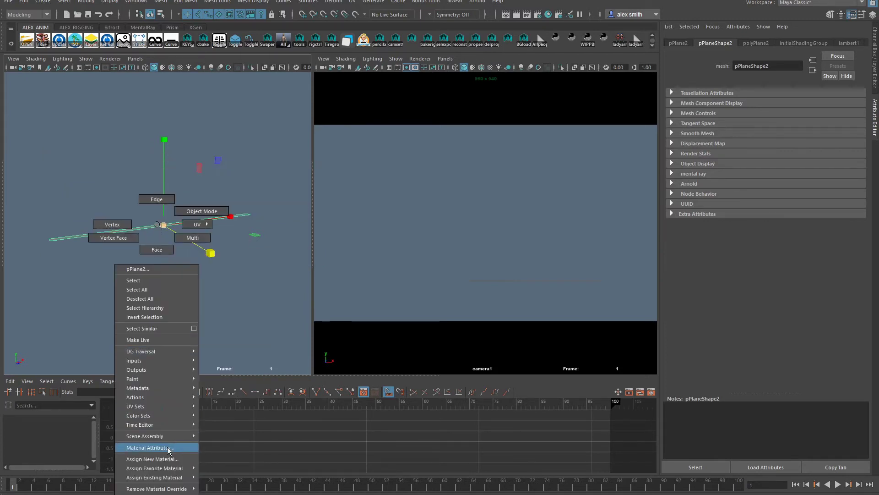
{"action": "left_click", "coordinate": [143, 459]}
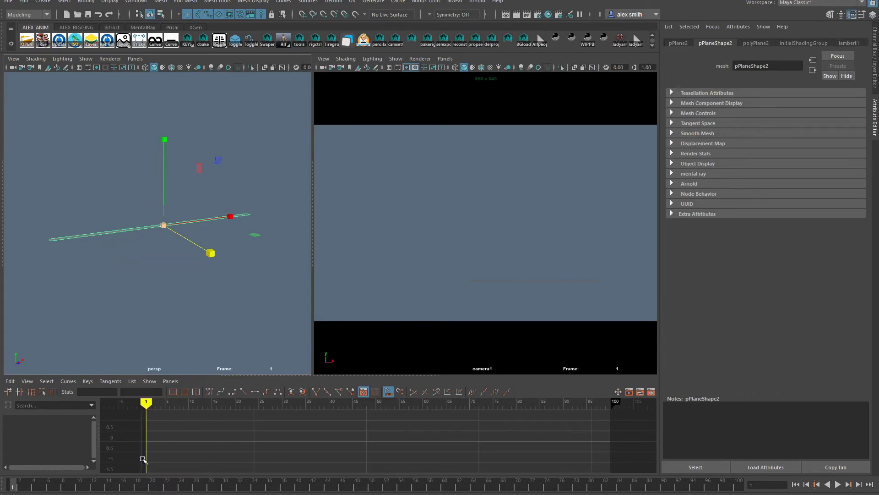
{"action": "left_click_drag", "start_coordinate": [14, 171], "coordinate": [332, 89]}
{"action": "left_click", "coordinate": [361, 238]}
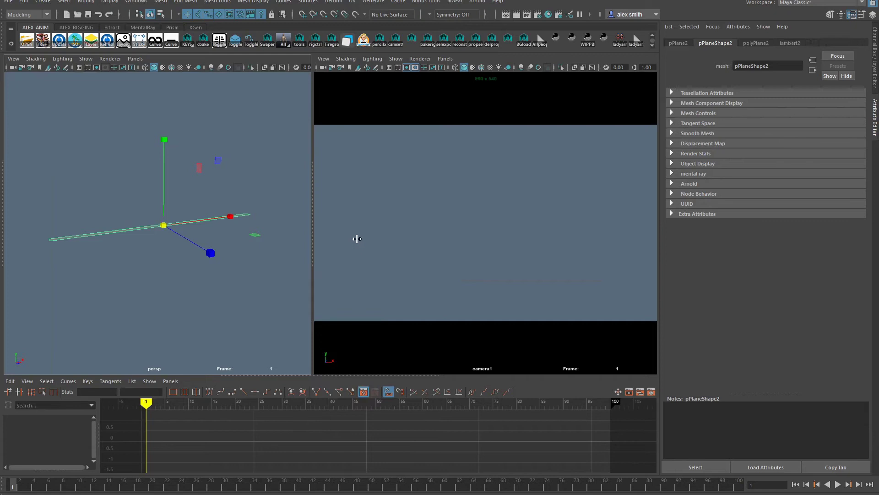
Darken the color of the strip's Lambert material to dark grey and bring back the channel and layer settings
{"action": "left_click_drag", "start_coordinate": [801, 148], "coordinate": [784, 155]}
{"action": "left_click", "coordinate": [71, 293]}
{"action": "scroll", "coordinate": [106, 282], "scroll_direction": "up", "scroll_amount": 3}
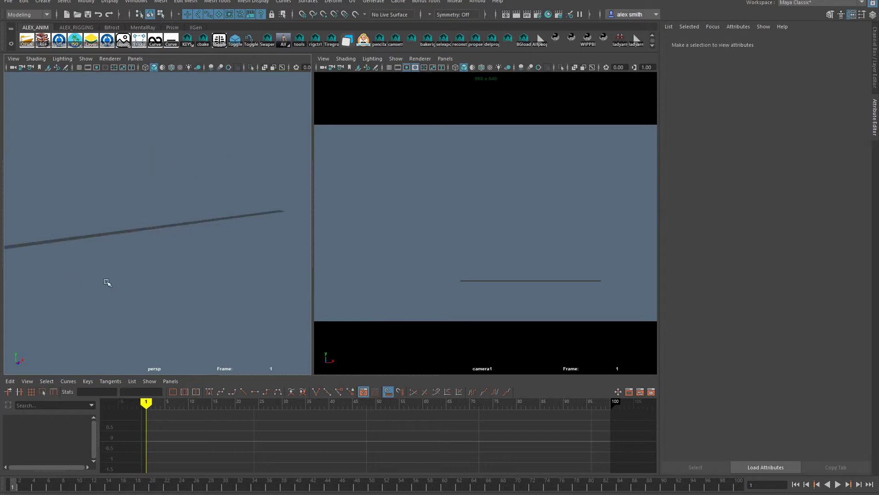
{"action": "left_click_drag", "start_coordinate": [106, 283], "coordinate": [169, 290], "text": "alt"}
{"action": "scroll", "coordinate": [169, 291], "scroll_direction": "down", "scroll_amount": 3}
{"action": "left_click", "coordinate": [872, 82]}
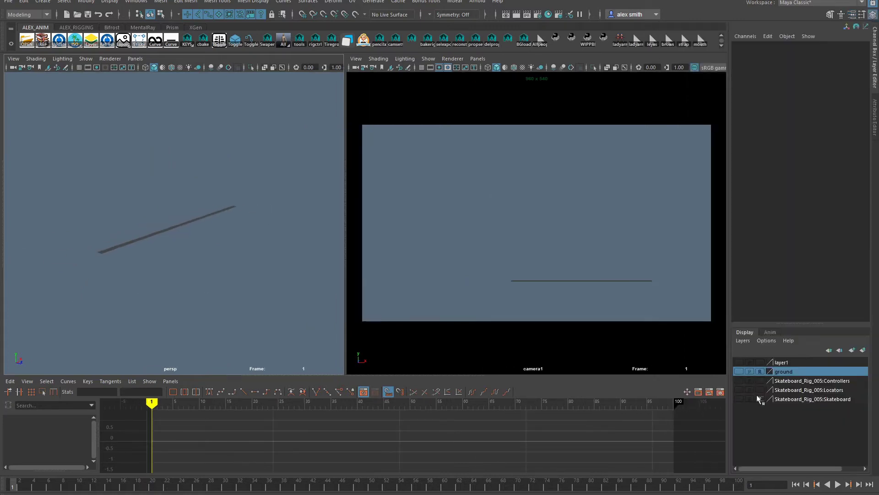
Show the ground layer and raise the strip just above the ground, to a Translate Y of about 0.206
{"action": "left_click", "coordinate": [739, 371]}
{"action": "left_click_drag", "start_coordinate": [128, 308], "coordinate": [163, 278], "text": "alt"}
{"action": "left_click", "coordinate": [187, 207]}
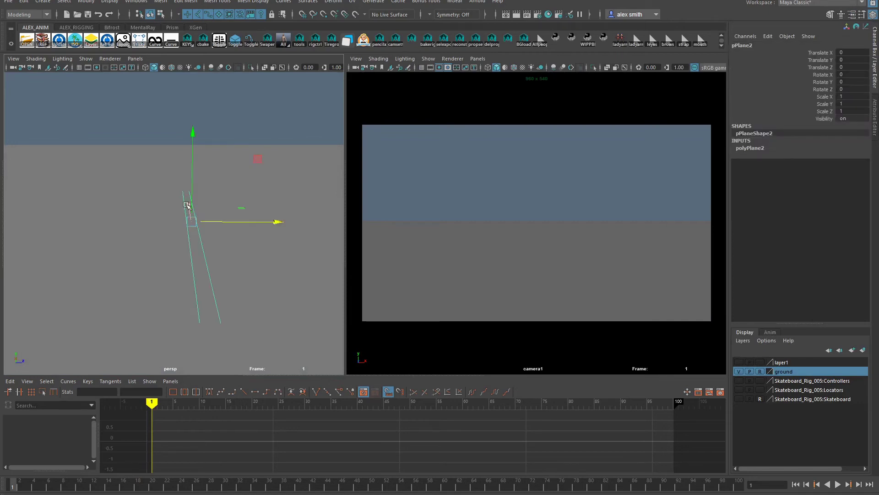
{"action": "left_click_drag", "start_coordinate": [192, 194], "coordinate": [179, 178]}
{"action": "left_click_drag", "start_coordinate": [169, 239], "coordinate": [99, 90], "text": "alt"}
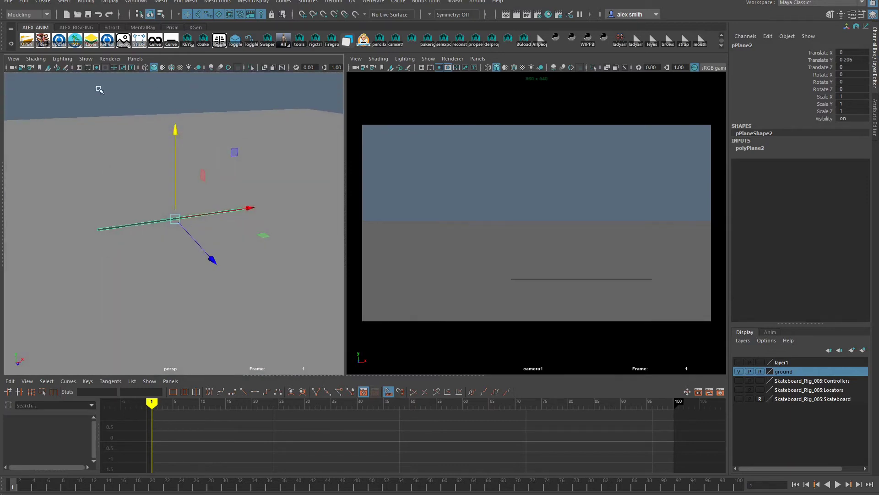
Duplicate the strip and move the copy parallel behind the original, to a Translate Z of about -1.454
{"action": "left_click_drag", "start_coordinate": [153, 259], "coordinate": [205, 239], "text": "alt"}
{"action": "key", "text": "ctrl+d"}
{"action": "left_click_drag", "start_coordinate": [265, 238], "coordinate": [241, 235]}
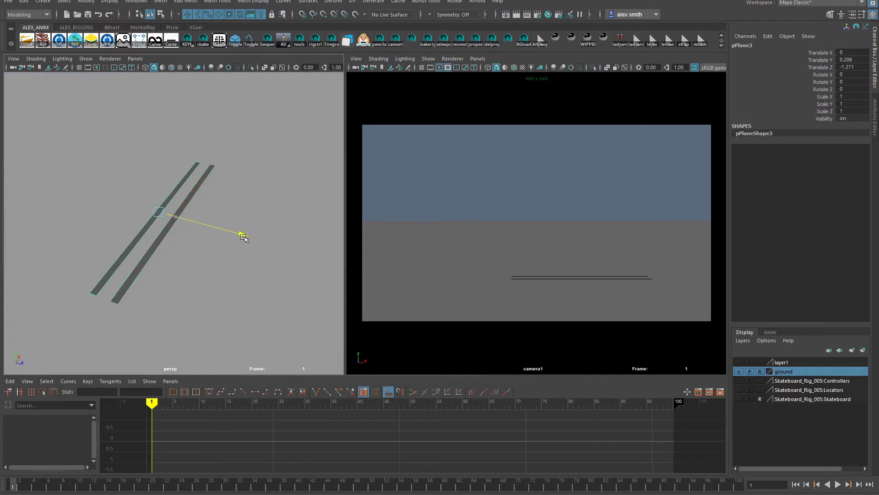
{"action": "left_click_drag", "start_coordinate": [182, 270], "coordinate": [165, 228], "text": "alt"}
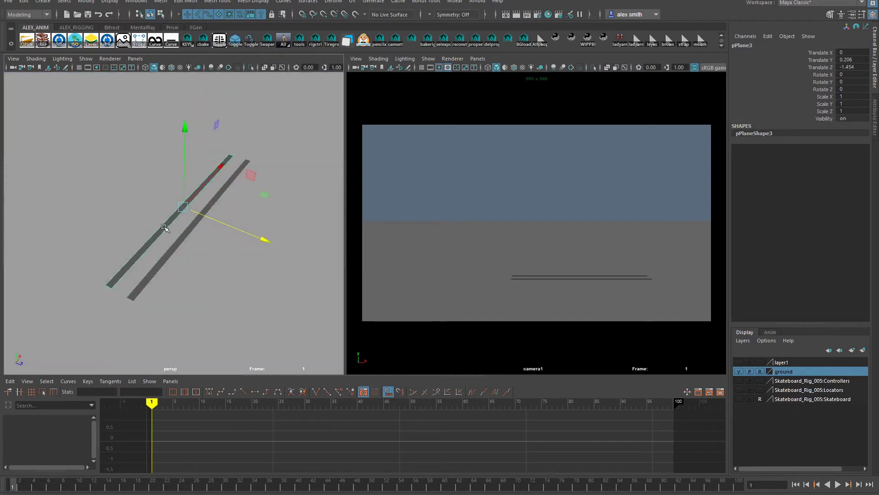
Assign a new Lambert material to the duplicated strip and lighten its color to near white
{"action": "right_click", "coordinate": [164, 227]}
{"action": "left_click", "coordinate": [172, 462]}
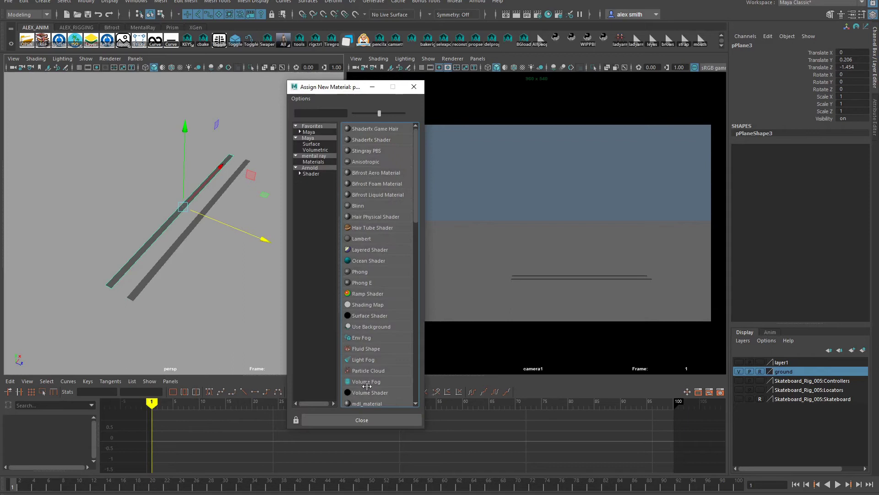
{"action": "left_click", "coordinate": [367, 238]}
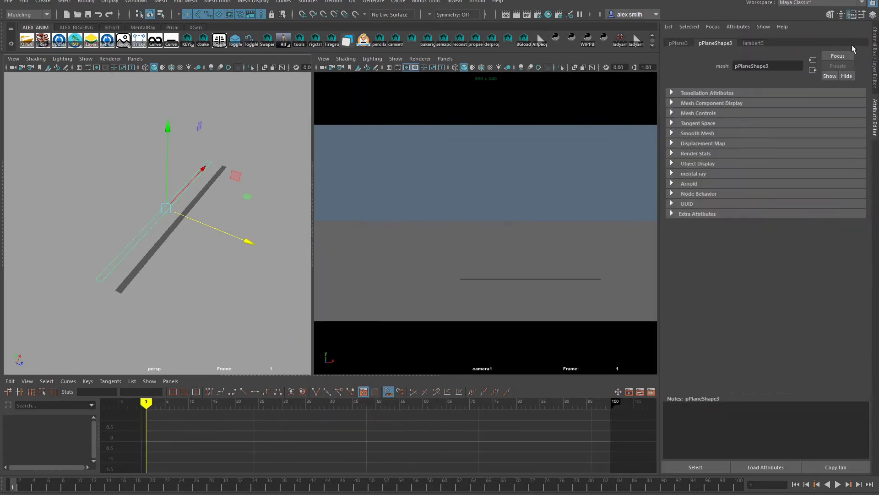
{"action": "left_click", "coordinate": [752, 44]}
{"action": "mouse_move", "coordinate": [807, 148]}
{"action": "left_mouse_down"}
{"action": "mouse_move", "coordinate": [833, 147]}
{"action": "mouse_move", "coordinate": [823, 149]}
{"action": "left_mouse_up"}
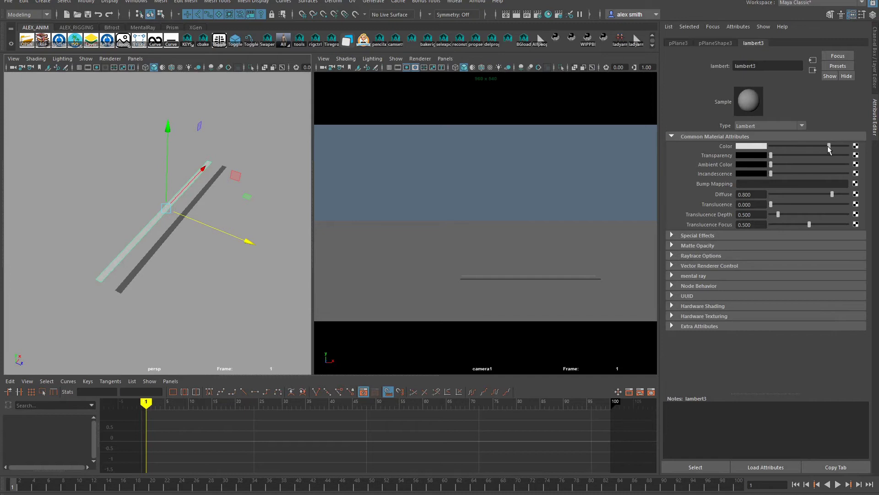
Lighten the original strip's Lambert color to a medium grey, clear the selection and bring back the channel and layer settings
{"action": "left_click", "coordinate": [160, 243]}
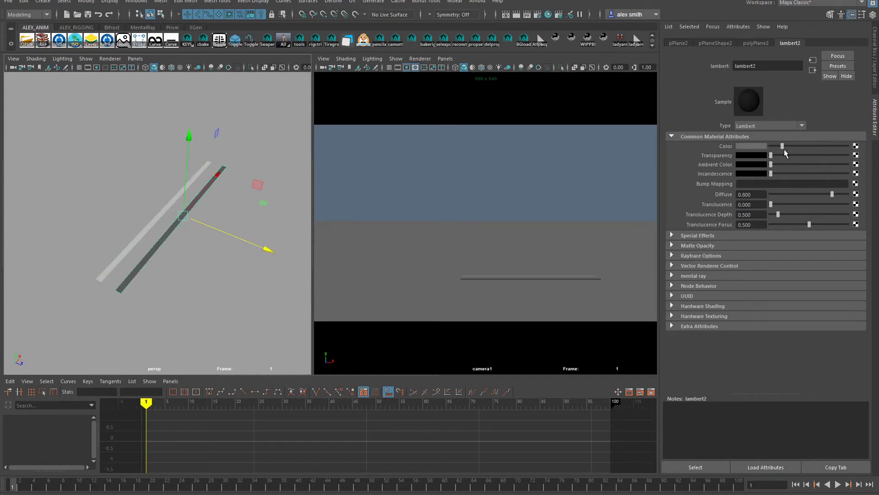
{"action": "left_click_drag", "start_coordinate": [784, 149], "coordinate": [799, 147]}
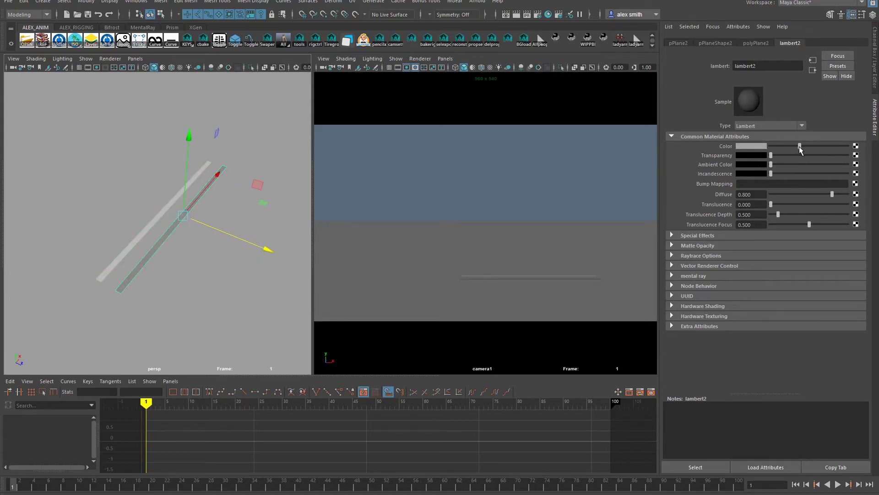
{"action": "right_click_drag", "start_coordinate": [159, 289], "coordinate": [122, 314], "text": "alt"}
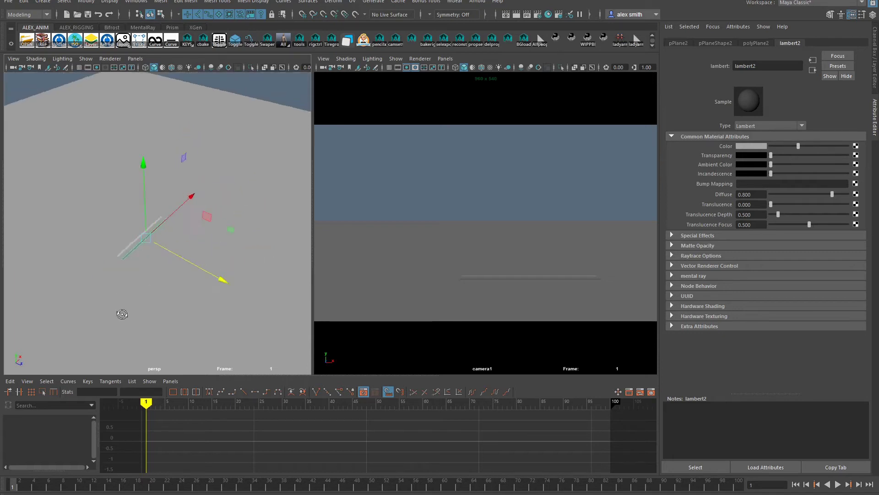
{"action": "left_click_drag", "start_coordinate": [122, 315], "coordinate": [128, 263], "text": "alt"}
{"action": "left_click", "coordinate": [247, 152]}
{"action": "left_click_drag", "start_coordinate": [247, 152], "coordinate": [273, 289], "text": "alt"}
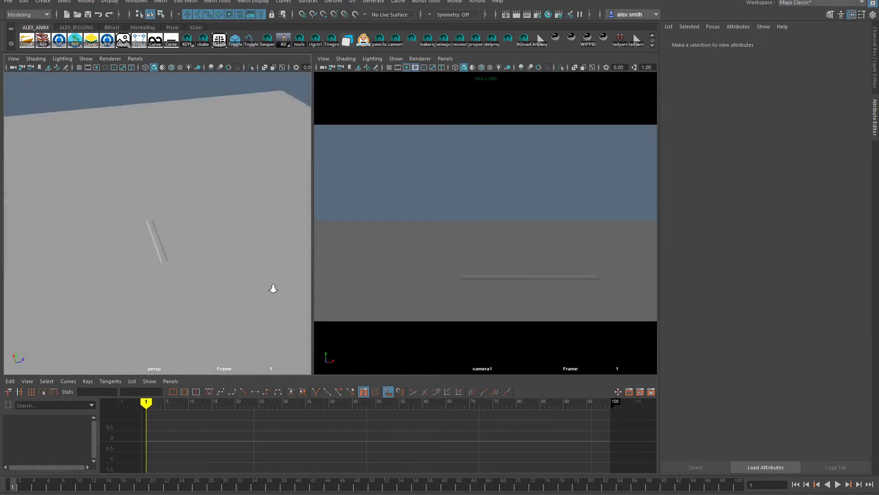
{"action": "right_click_drag", "start_coordinate": [273, 288], "coordinate": [339, 268], "text": "alt"}
{"action": "left_click", "coordinate": [874, 86]}
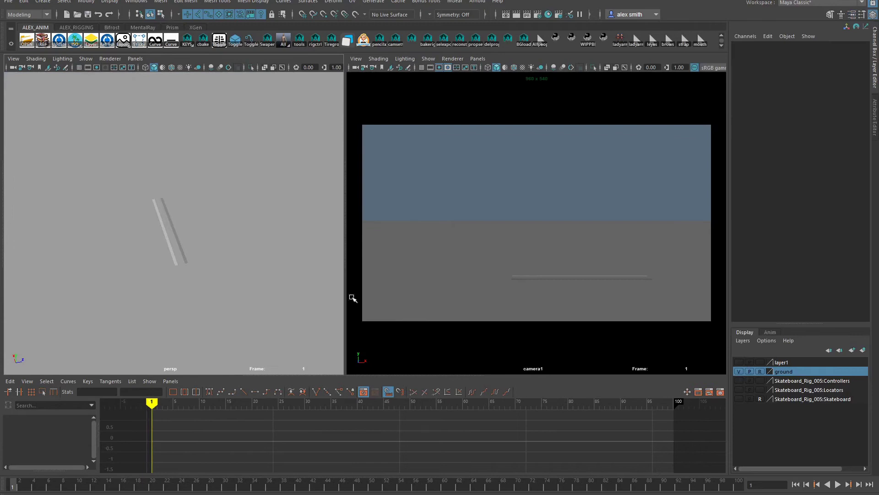
Move the dark strip across the ground to a Translate X of about -13 and a Translate Z of about 6.8
{"action": "left_click_drag", "start_coordinate": [224, 273], "coordinate": [154, 293], "text": "alt"}
{"action": "right_click_drag", "start_coordinate": [155, 293], "coordinate": [189, 238], "text": "alt"}
{"action": "left_click", "coordinate": [185, 234]}
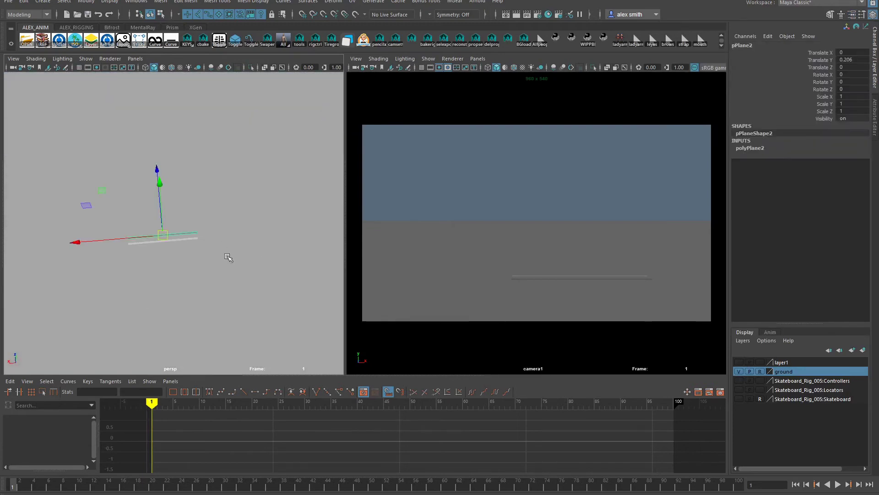
{"action": "left_click_drag", "start_coordinate": [228, 257], "coordinate": [152, 259], "text": "alt"}
{"action": "middle_click_drag", "start_coordinate": [157, 272], "coordinate": [153, 252]}
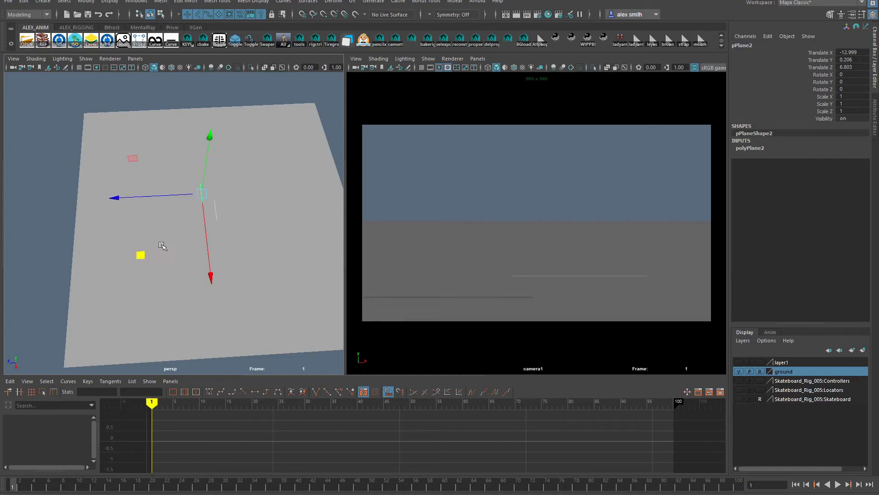
Move the light strip across the ground plane in X and Z so it sits staggered beside the dark strip
{"action": "left_click", "coordinate": [216, 212]}
{"action": "scroll", "coordinate": [179, 229], "scroll_direction": "down", "scroll_amount": 1}
{"action": "scroll", "coordinate": [165, 257], "scroll_direction": "up", "scroll_amount": 2}
{"action": "mouse_move", "coordinate": [157, 276]}
{"action": "left_mouse_down"}
{"action": "mouse_move", "coordinate": [147, 261]}
{"action": "mouse_move", "coordinate": [160, 261]}
{"action": "left_mouse_up"}
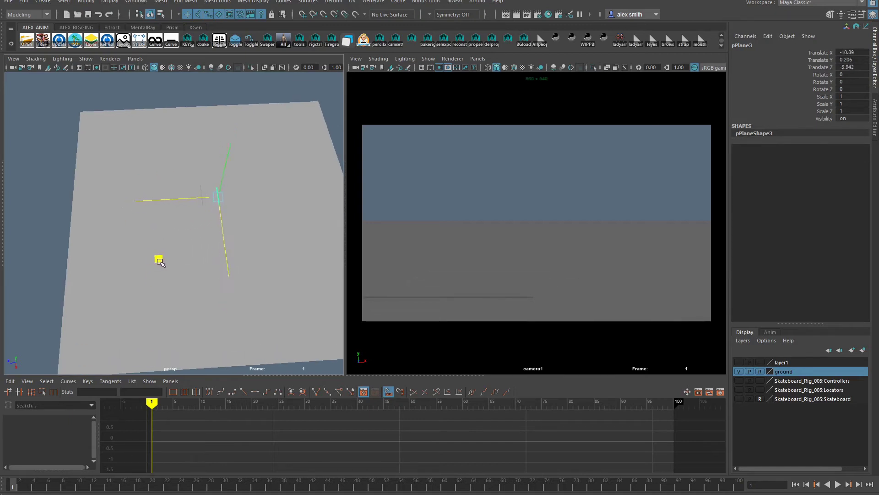
{"action": "middle_click_drag", "start_coordinate": [159, 261], "coordinate": [146, 245]}
{"action": "mouse_move", "coordinate": [147, 244]}
{"action": "left_mouse_down", "text": "alt"}
{"action": "mouse_move", "coordinate": [114, 259]}
{"action": "mouse_move", "coordinate": [302, 270]}
{"action": "mouse_move", "coordinate": [143, 289]}
{"action": "mouse_move", "coordinate": [156, 233]}
{"action": "left_mouse_up", "text": "alt"}
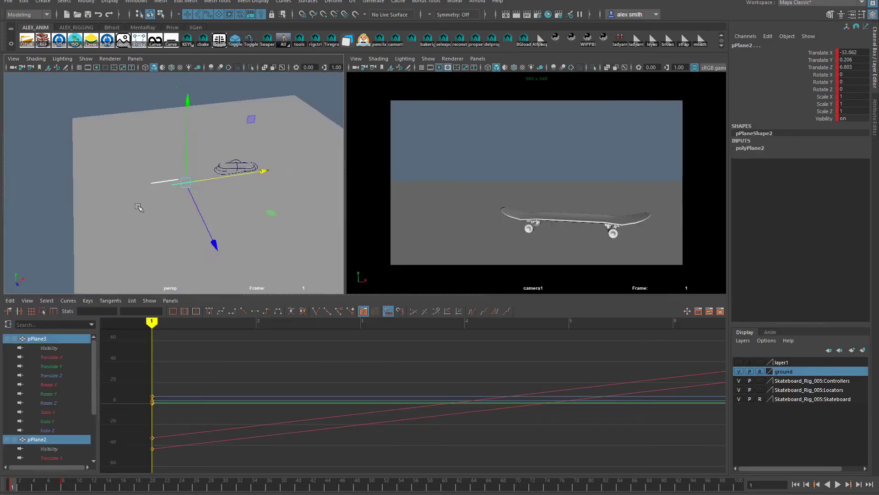
Duplicate the dark and light strips repeatedly and space the copies along Z, out to a Translate Z of about -41.7
{"action": "left_click_drag", "start_coordinate": [138, 205], "coordinate": [218, 143], "text": "alt"}
{"action": "left_click", "coordinate": [192, 211]}
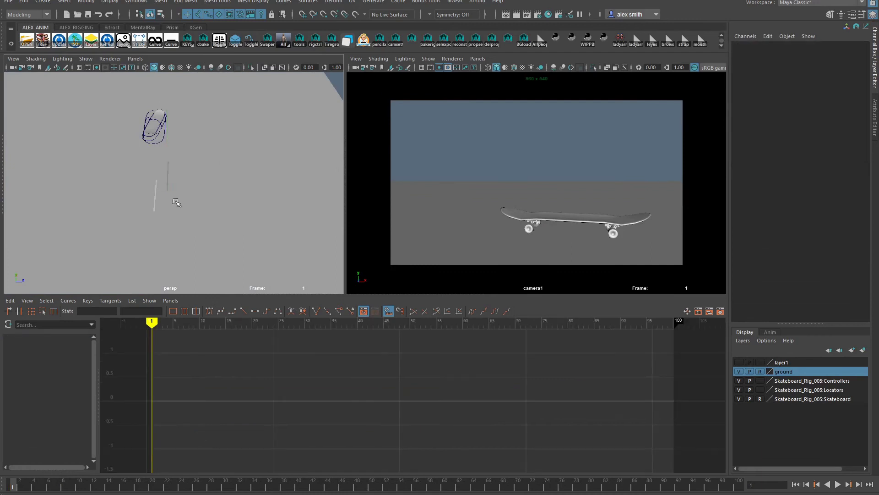
{"action": "left_click", "coordinate": [168, 180]}
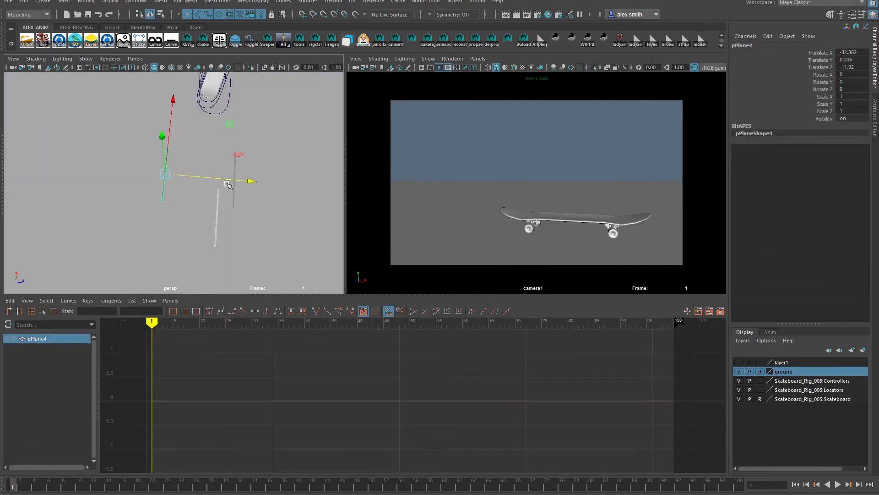
{"action": "left_click_drag", "start_coordinate": [202, 178], "coordinate": [165, 176]}
{"action": "key", "text": "ctrl+d"}
{"action": "key", "text": "ctrl+d"}
{"action": "key", "text": "ctrl+d"}
{"action": "left_click_drag", "start_coordinate": [164, 183], "coordinate": [200, 213], "text": "alt"}
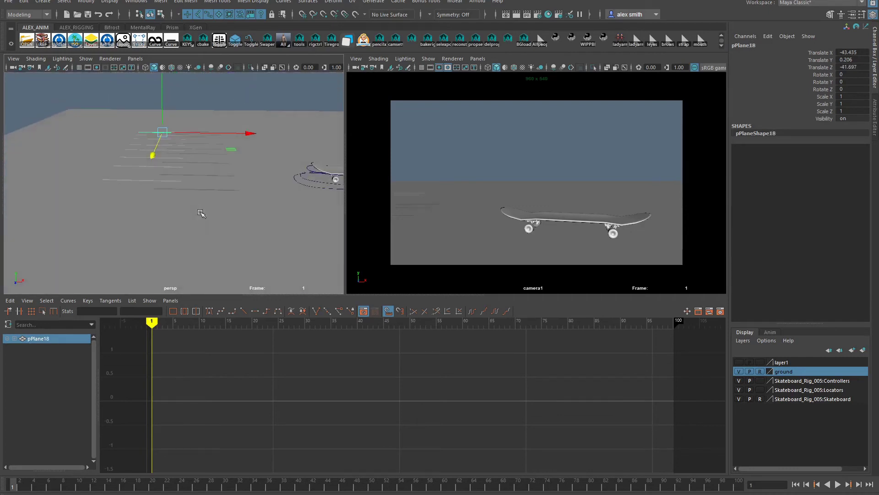
Select all the duplicated strips and key them at frames 1 and 8
{"action": "left_click_drag", "start_coordinate": [122, 107], "coordinate": [227, 222]}
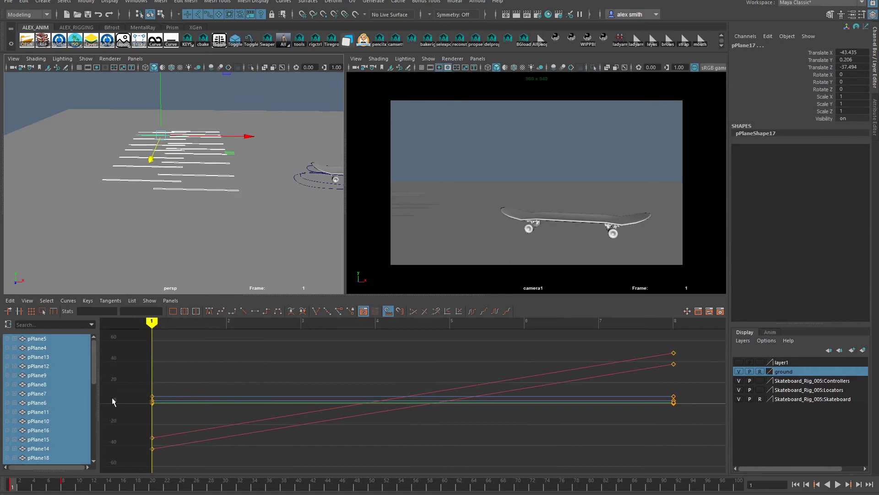
{"action": "key", "text": "s"}
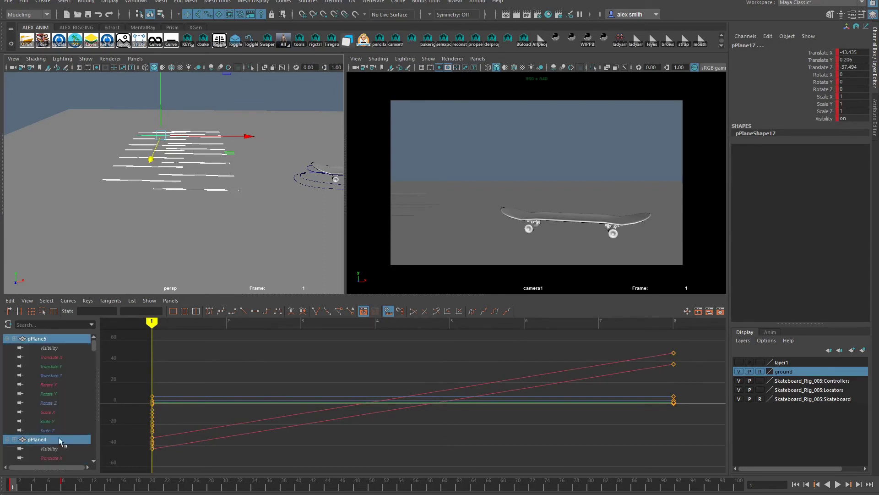
{"action": "left_click", "coordinate": [64, 489]}
{"action": "key", "text": "s"}
At frame 8, move the duplicated strips along X past the skateboard, to a Translate X of about 39, with linear curves
{"action": "left_click_drag", "start_coordinate": [249, 220], "coordinate": [193, 211], "text": "alt"}
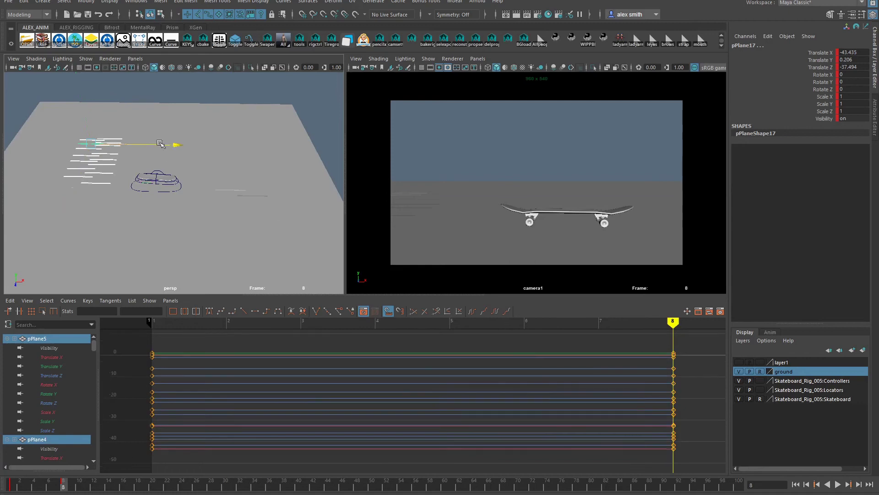
{"action": "left_click_drag", "start_coordinate": [160, 144], "coordinate": [289, 154]}
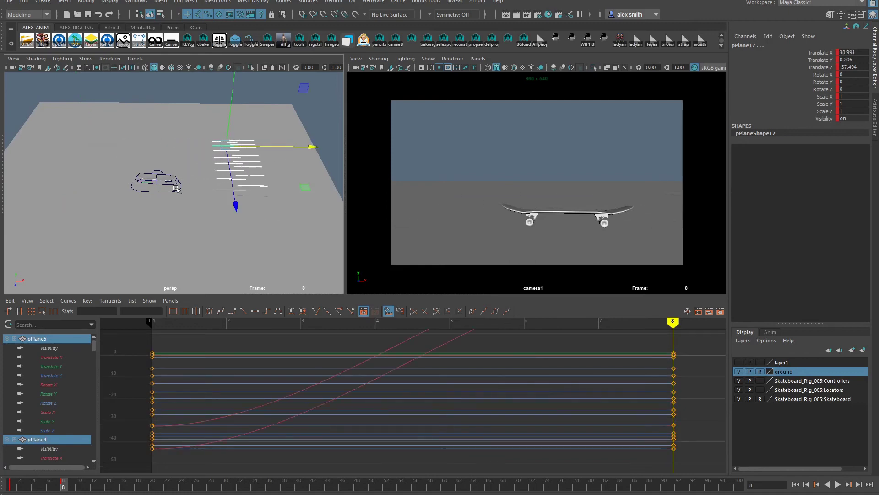
{"action": "key", "text": "f"}
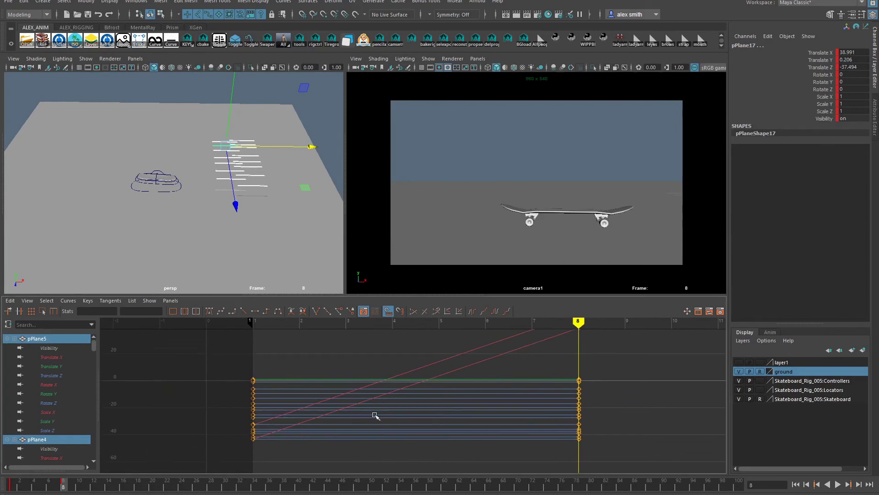
Set both the pre-infinity and post-infinity of the duplicated strips' animation curves to Cycle
{"action": "key", "text": "a"}
{"action": "left_click", "coordinate": [68, 300]}
{"action": "mouse_move", "coordinate": [90, 317]}
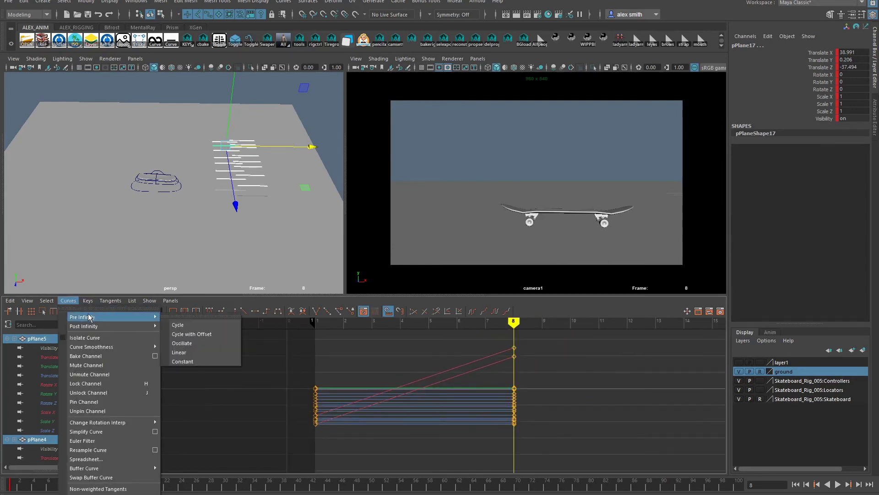
{"action": "left_click", "coordinate": [180, 324]}
{"action": "left_click", "coordinate": [64, 300]}
{"action": "left_click", "coordinate": [192, 334]}
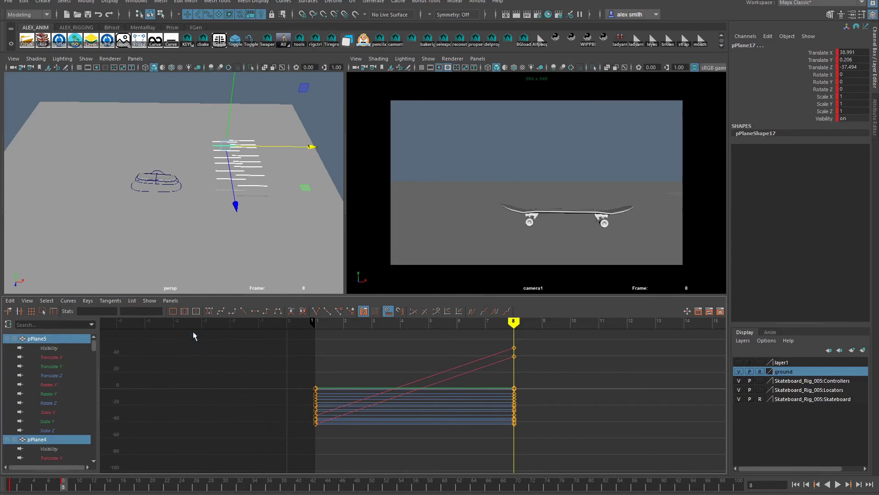
Play back the animation to check the looping ground strips, stopping at frame 52
{"action": "left_click_drag", "start_coordinate": [179, 192], "coordinate": [101, 225], "text": "alt"}
{"action": "left_click_drag", "start_coordinate": [157, 216], "coordinate": [183, 202], "text": "alt"}
{"action": "left_click", "coordinate": [838, 484]}
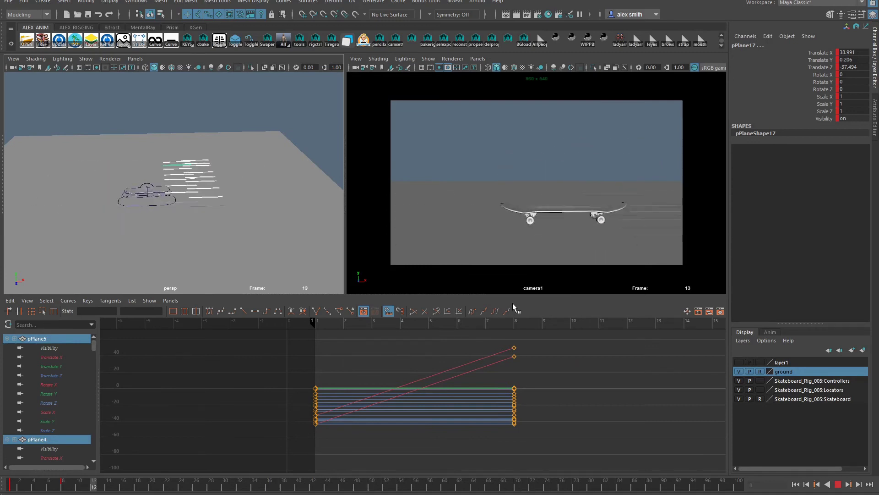
{"action": "left_click", "coordinate": [838, 484]}
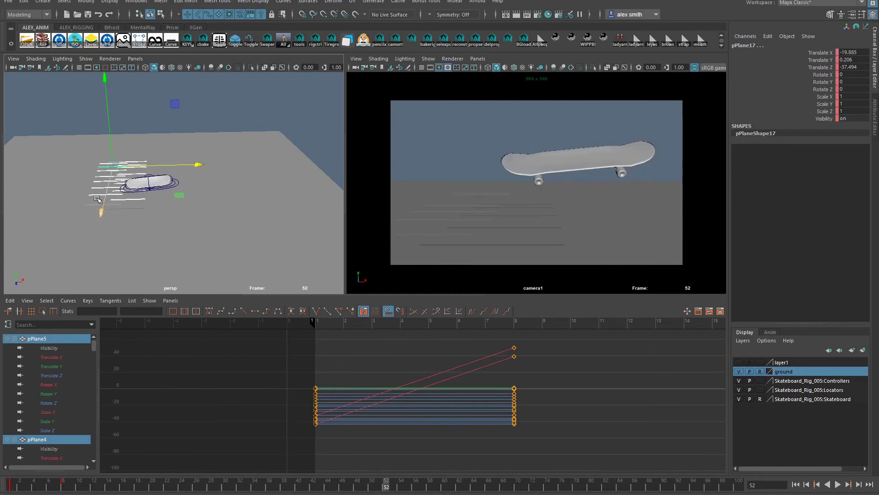
Select five scattered light and dark strips and shift all their keys two frames later, to frames 3 and 10
{"action": "left_click_drag", "start_coordinate": [103, 209], "coordinate": [167, 220], "text": "alt"}
{"action": "left_click", "coordinate": [160, 213]}
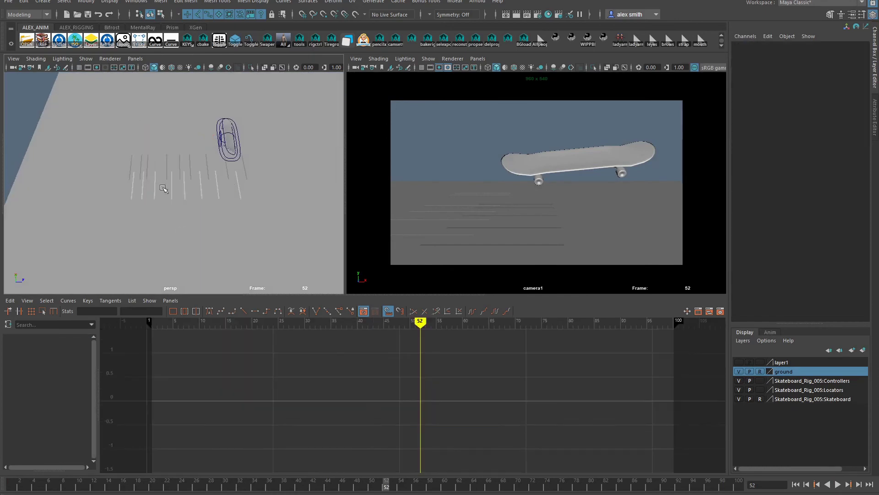
{"action": "mouse_move", "coordinate": [163, 188]}
{"action": "left_mouse_down", "text": "alt"}
{"action": "mouse_move", "coordinate": [164, 196]}
{"action": "mouse_move", "coordinate": [152, 190]}
{"action": "mouse_move", "coordinate": [158, 199]}
{"action": "left_mouse_up", "text": "alt"}
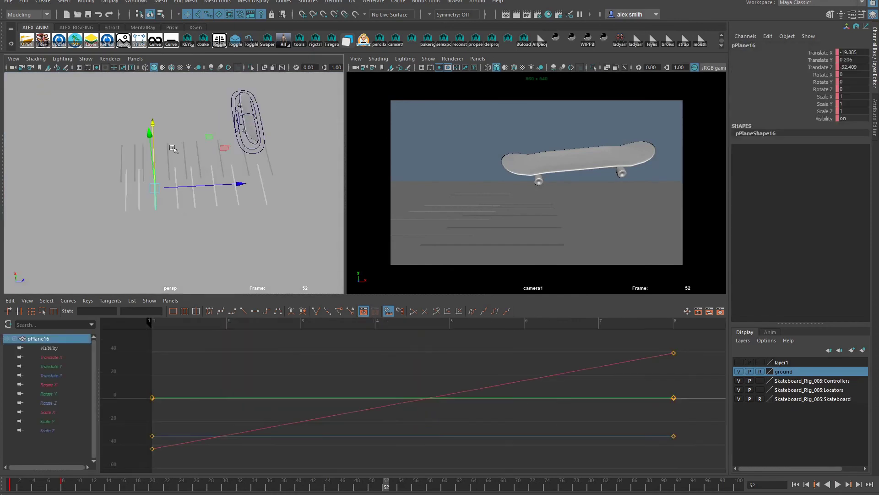
{"action": "left_click_drag", "start_coordinate": [184, 157], "coordinate": [192, 160], "text": "shift"}
{"action": "left_click", "coordinate": [223, 198], "text": "shift"}
{"action": "left_click", "coordinate": [256, 203], "text": "shift"}
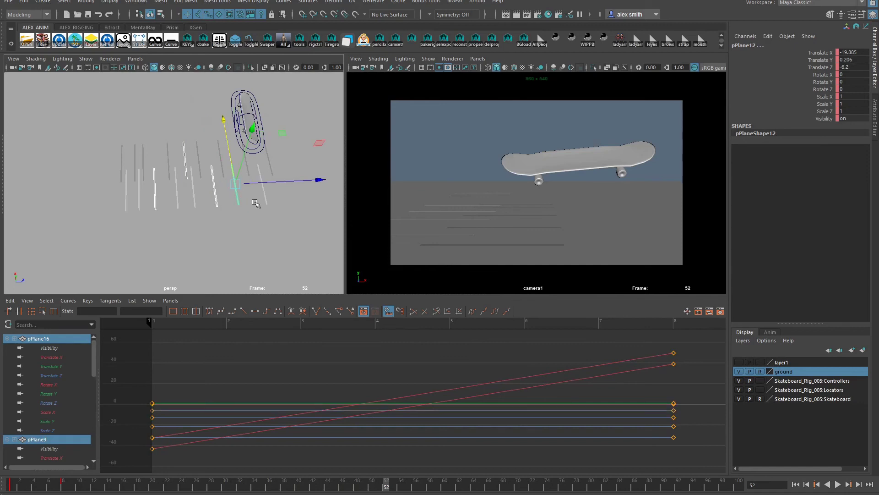
{"action": "left_click", "coordinate": [220, 155], "text": "shift"}
{"action": "left_click_drag", "start_coordinate": [306, 393], "coordinate": [364, 440]}
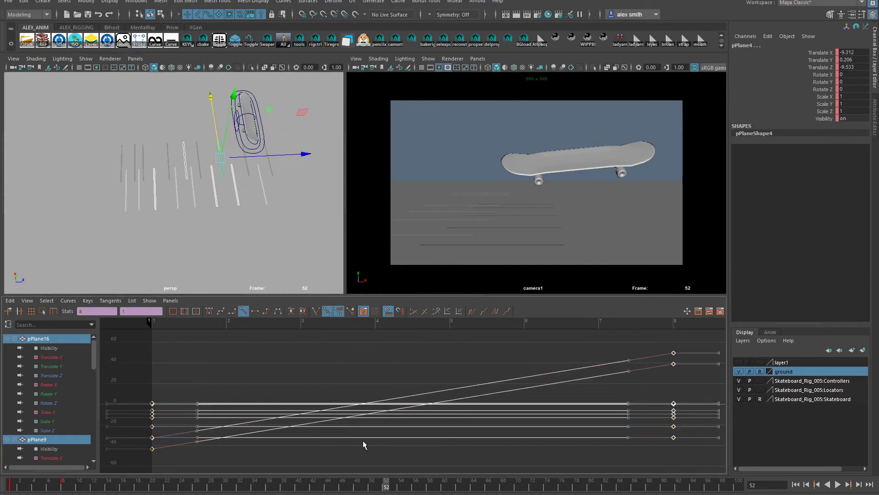
{"action": "middle_click_drag", "start_coordinate": [207, 375], "coordinate": [375, 375], "text": "shift"}
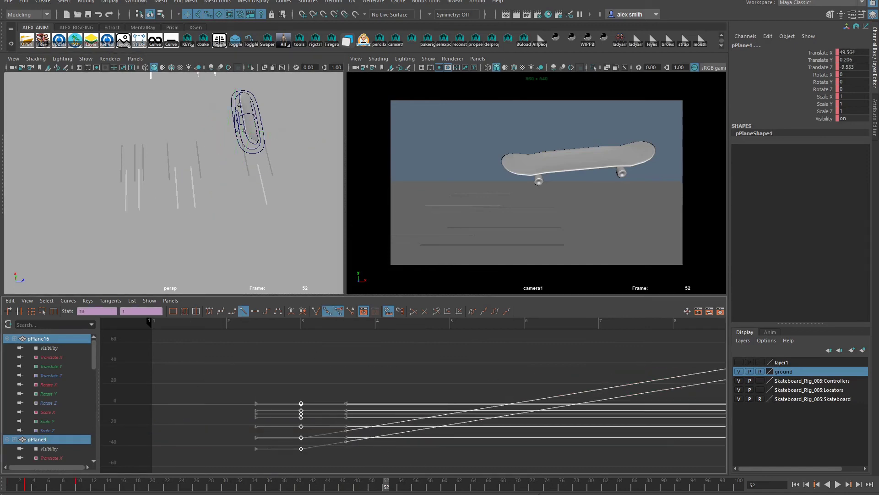
Shift the five strips' keys one more frame, to frames 4 and 11, while the animation plays, and stop playback
{"action": "left_click", "coordinate": [842, 485]}
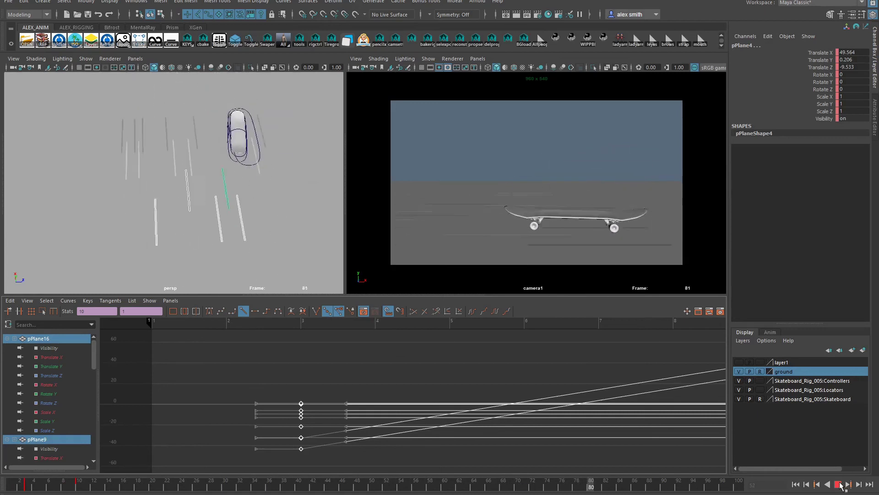
{"action": "right_click_drag", "start_coordinate": [692, 453], "coordinate": [518, 426], "text": "alt"}
{"action": "middle_click_drag", "start_coordinate": [510, 422], "coordinate": [493, 416], "text": "alt"}
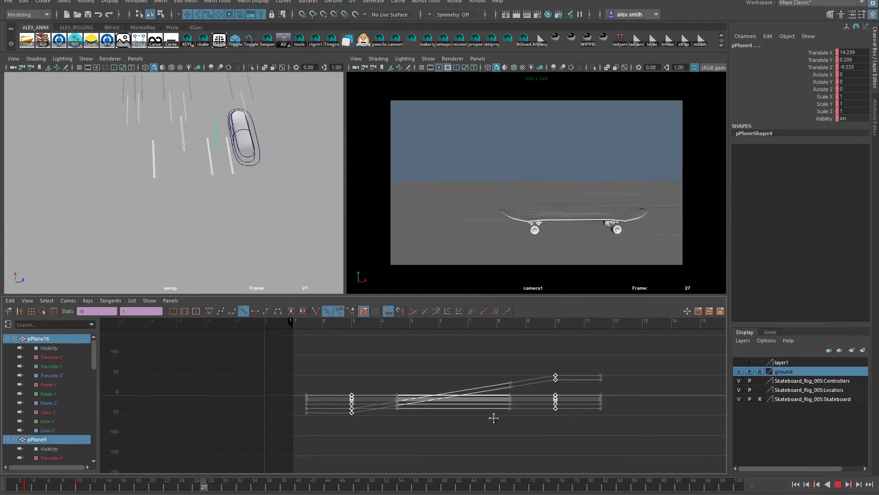
{"action": "middle_click_drag", "start_coordinate": [428, 425], "coordinate": [468, 427], "text": "shift"}
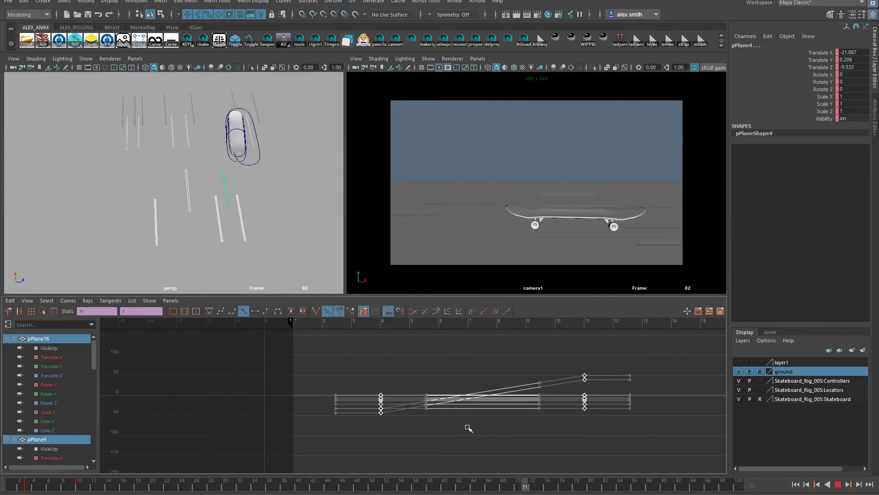
{"action": "left_click", "coordinate": [467, 427]}
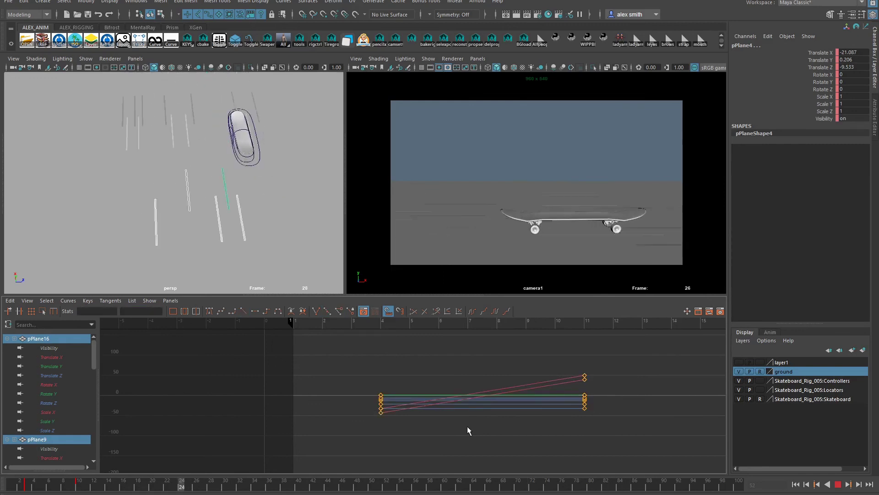
{"action": "left_click", "coordinate": [839, 486]}
Select a neighbouring light and dark strip at the far end of the rows and shift their keys to frames 10 and 17
{"action": "middle_click_drag", "start_coordinate": [239, 238], "coordinate": [211, 232], "text": "alt"}
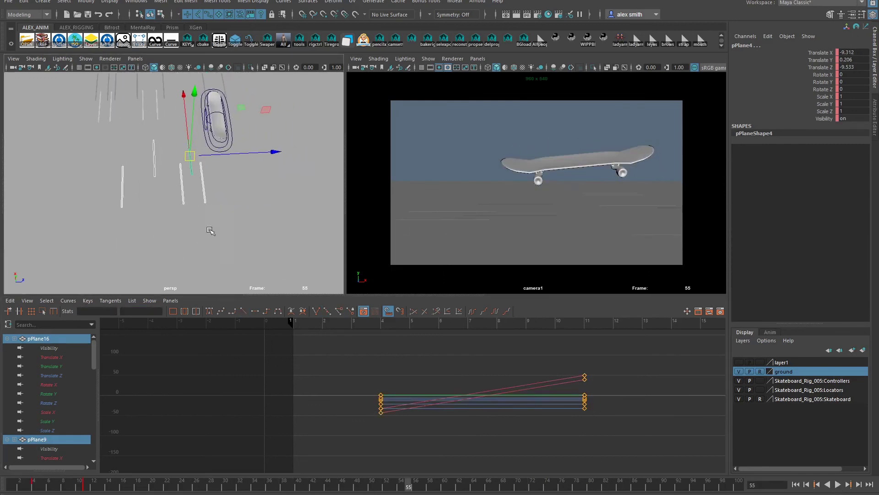
{"action": "right_click_drag", "start_coordinate": [211, 232], "coordinate": [161, 223], "text": "alt"}
{"action": "middle_click_drag", "start_coordinate": [160, 224], "coordinate": [158, 254], "text": "alt"}
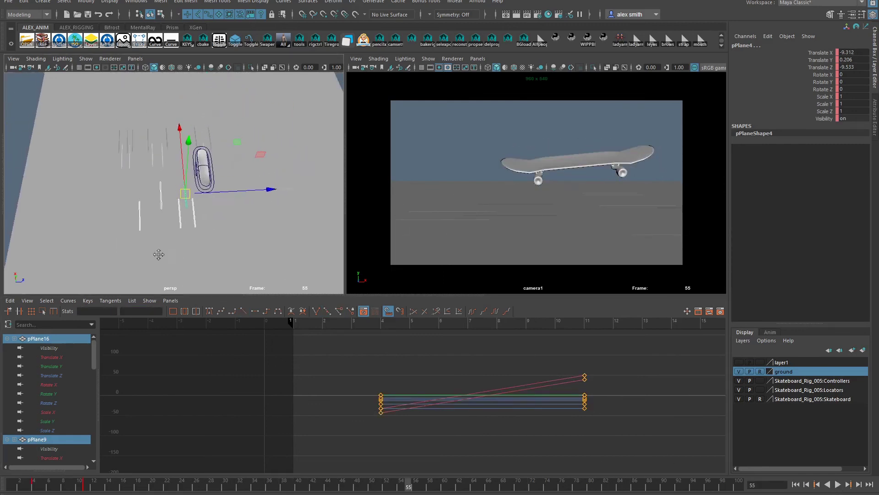
{"action": "left_click", "coordinate": [194, 248]}
{"action": "left_click_drag", "start_coordinate": [161, 243], "coordinate": [168, 215], "text": "alt"}
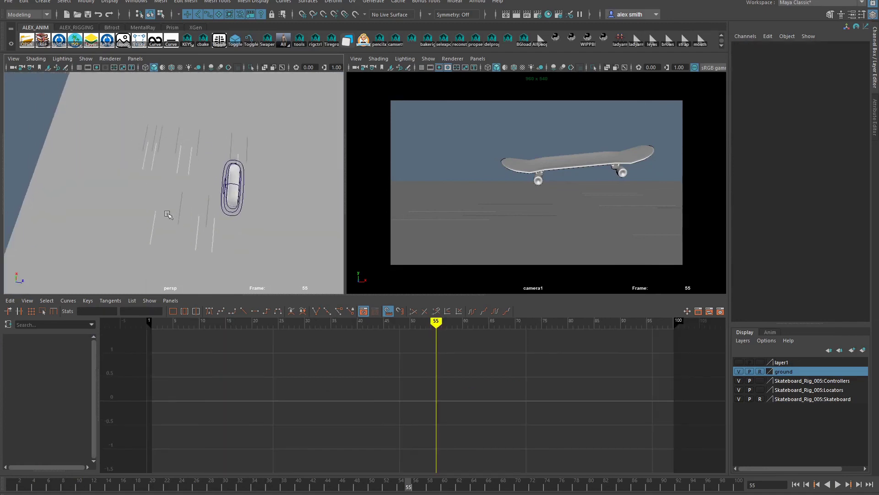
{"action": "left_click", "coordinate": [146, 147]}
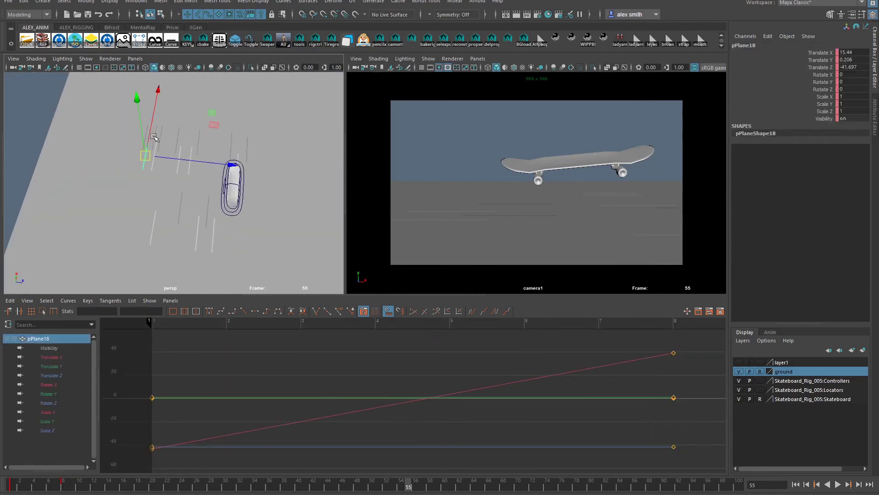
{"action": "left_click", "coordinate": [154, 137], "text": "shift"}
{"action": "left_click_drag", "start_coordinate": [375, 369], "coordinate": [427, 472]}
{"action": "middle_click_drag", "start_coordinate": [325, 377], "coordinate": [679, 382], "text": "shift"}
{"action": "scroll", "coordinate": [259, 410], "scroll_direction": "down", "scroll_amount": 5}
{"action": "middle_click_drag", "start_coordinate": [284, 412], "coordinate": [318, 411], "text": "shift"}
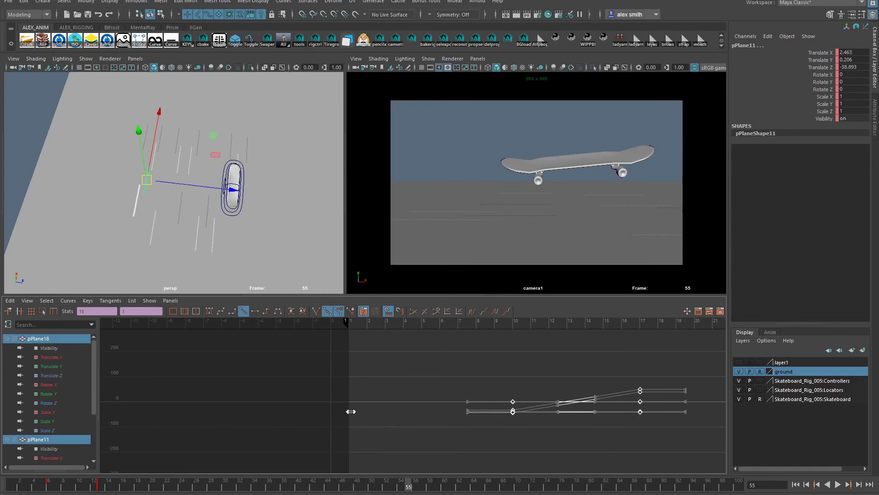
{"action": "left_click", "coordinate": [408, 434]}
Play the animation and examine the offset moving strips around the skateboard from several angles
{"action": "left_click", "coordinate": [838, 485]}
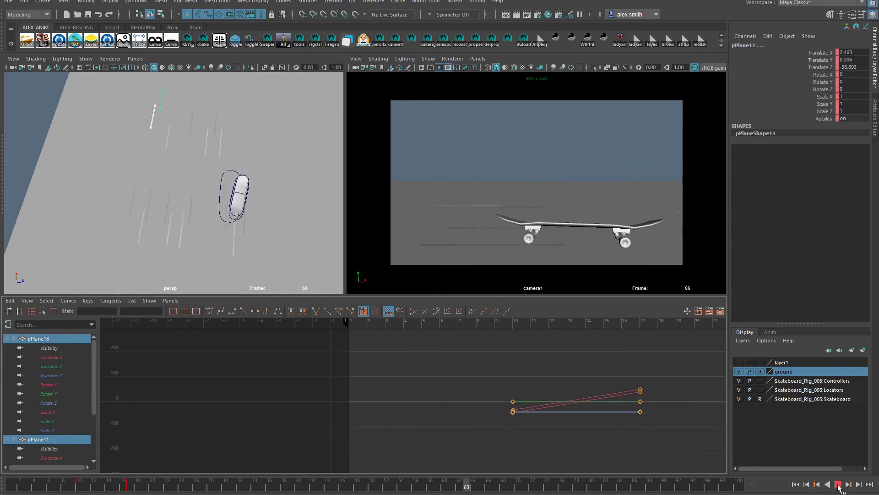
{"action": "left_click_drag", "start_coordinate": [246, 235], "coordinate": [179, 229], "text": "alt"}
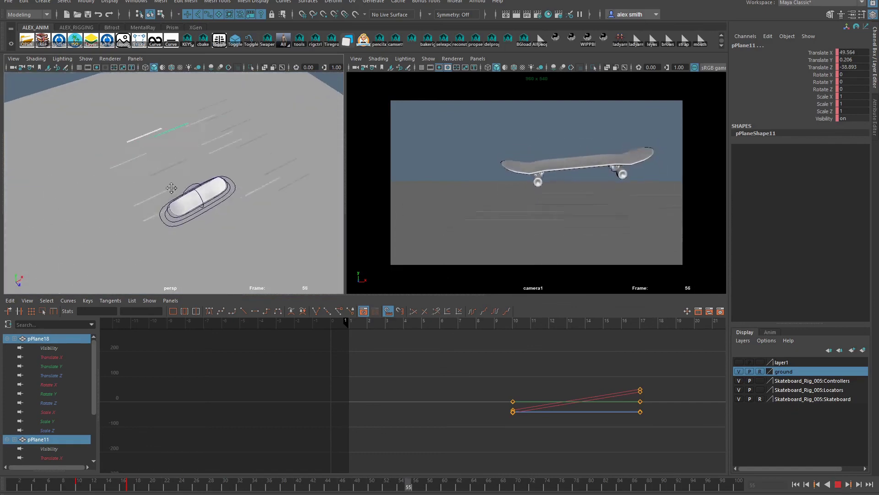
{"action": "mouse_move", "coordinate": [172, 186]}
{"action": "left_mouse_down", "text": "alt"}
{"action": "mouse_move", "coordinate": [179, 137]}
{"action": "mouse_move", "coordinate": [247, 169]}
{"action": "mouse_move", "coordinate": [222, 160]}
{"action": "left_mouse_up", "text": "alt"}
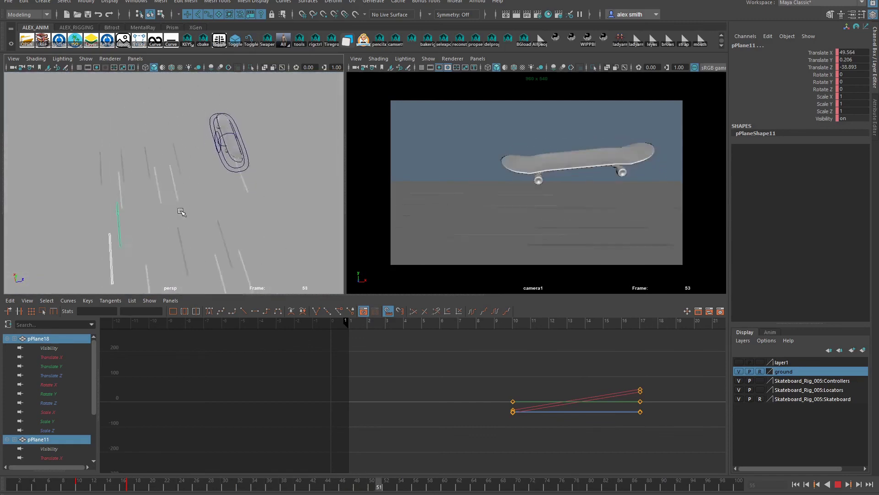
{"action": "left_click_drag", "start_coordinate": [181, 210], "coordinate": [157, 175], "text": "alt"}
{"action": "middle_click_drag", "start_coordinate": [157, 175], "coordinate": [245, 222], "text": "alt"}
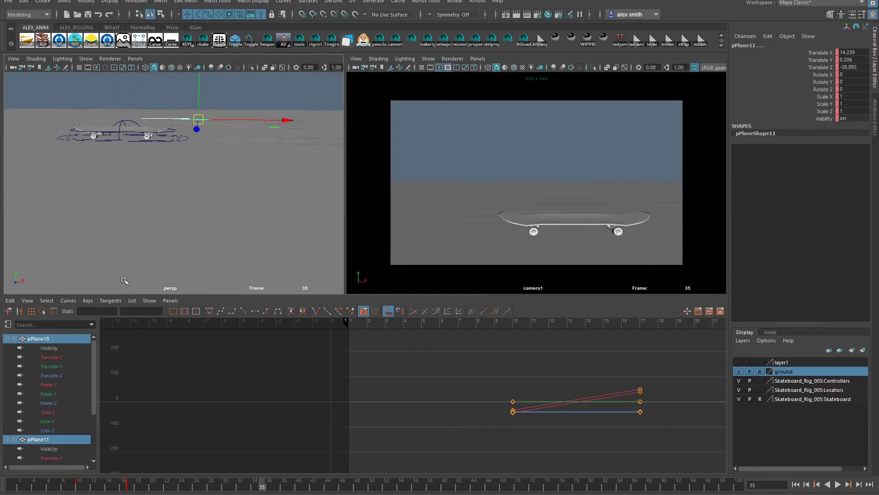
{"action": "left_click_drag", "start_coordinate": [125, 281], "coordinate": [234, 346], "text": "alt"}
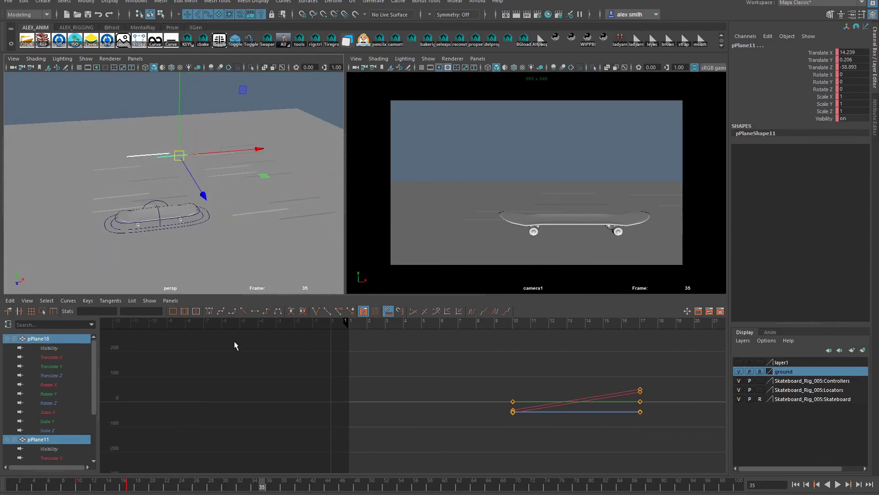